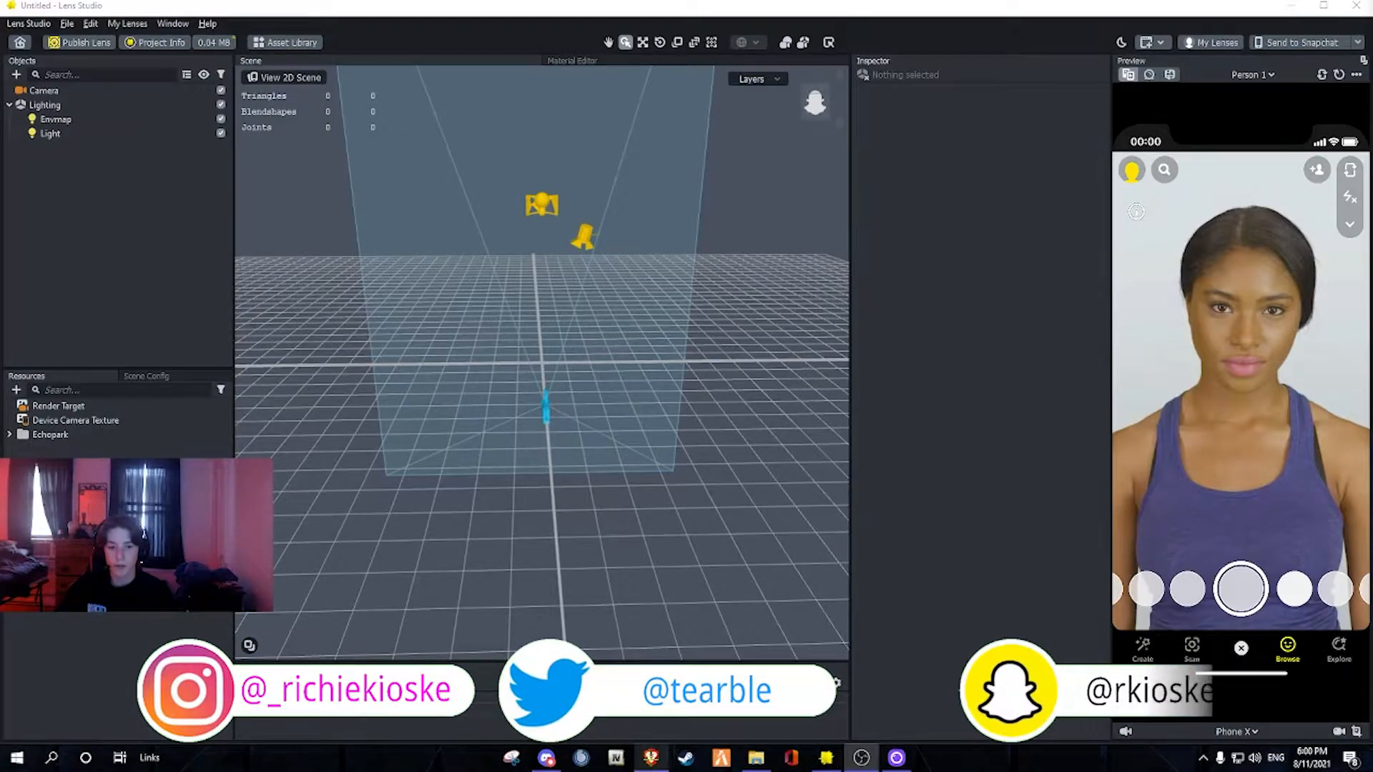
# Switch to the Brave browser and examine the adjustment settings of the "purple skies" VSCO filter pin on Pinterest
pyautogui.moveTo(651, 758)
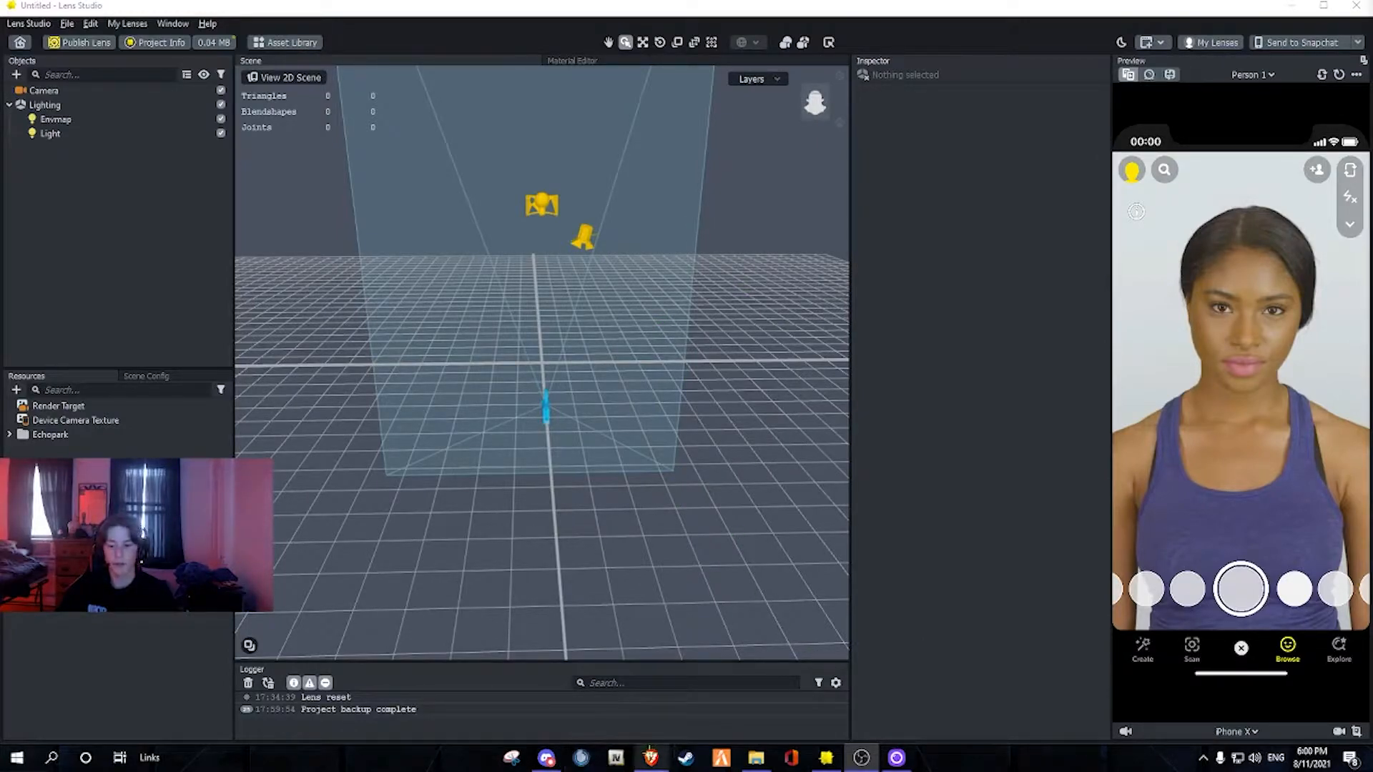
pyautogui.moveTo(1372, 107); pyautogui.dragTo(887, 0)
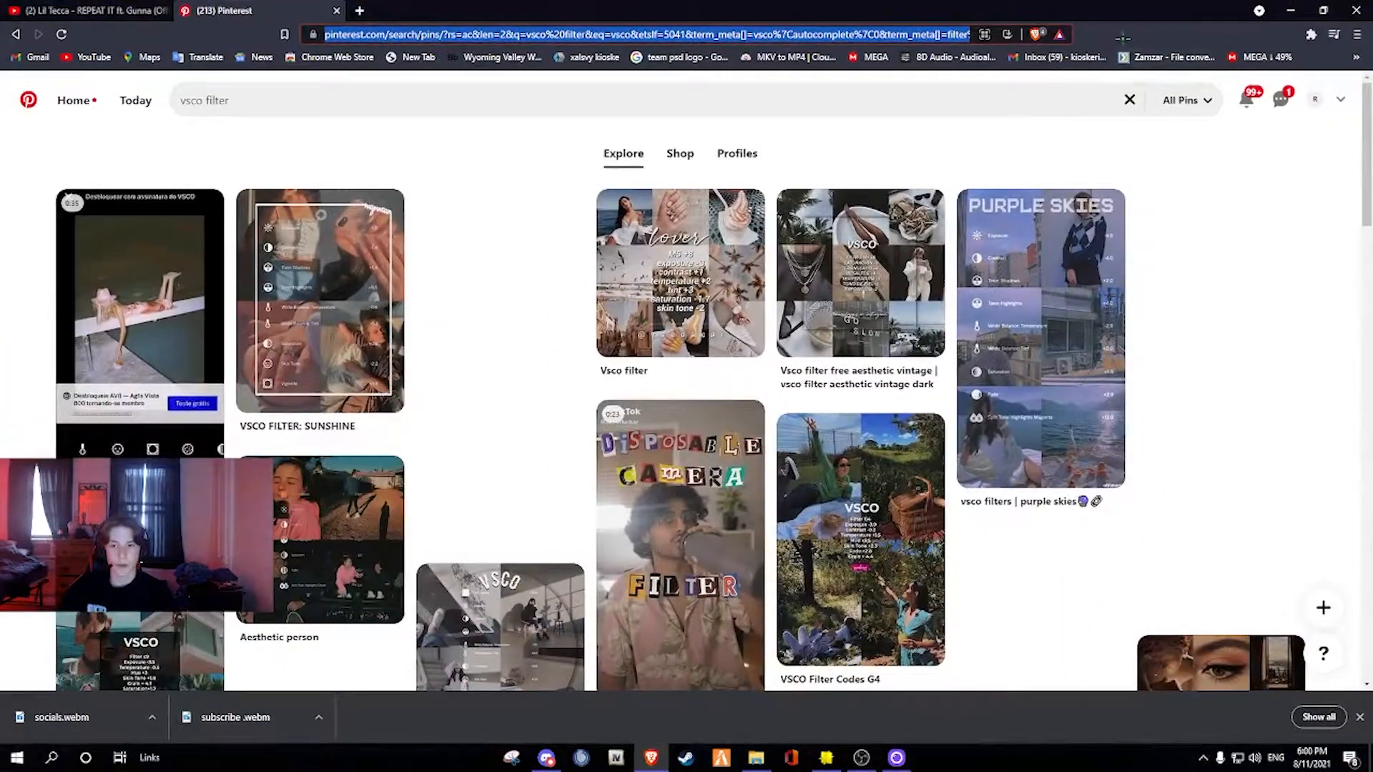
pyautogui.click(925, 34)
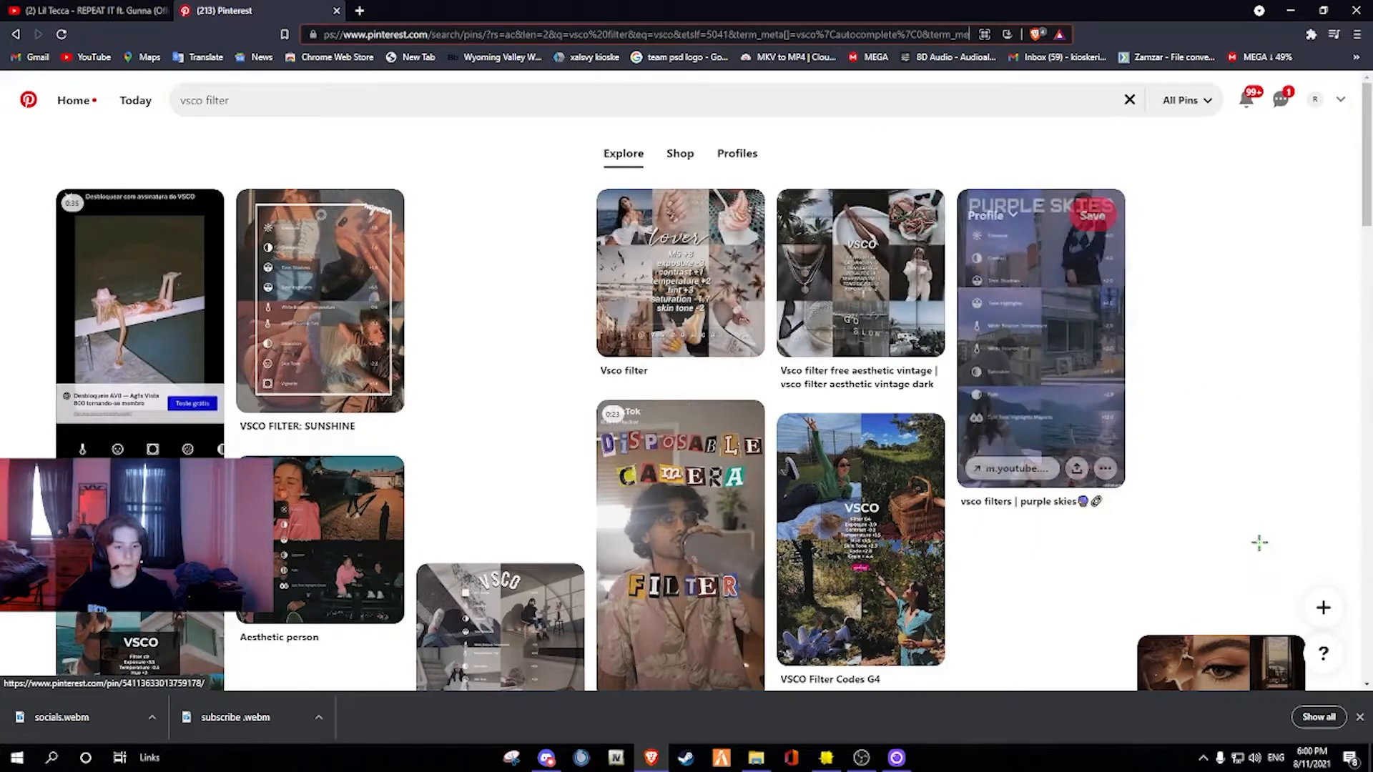
pyautogui.click(1360, 716)
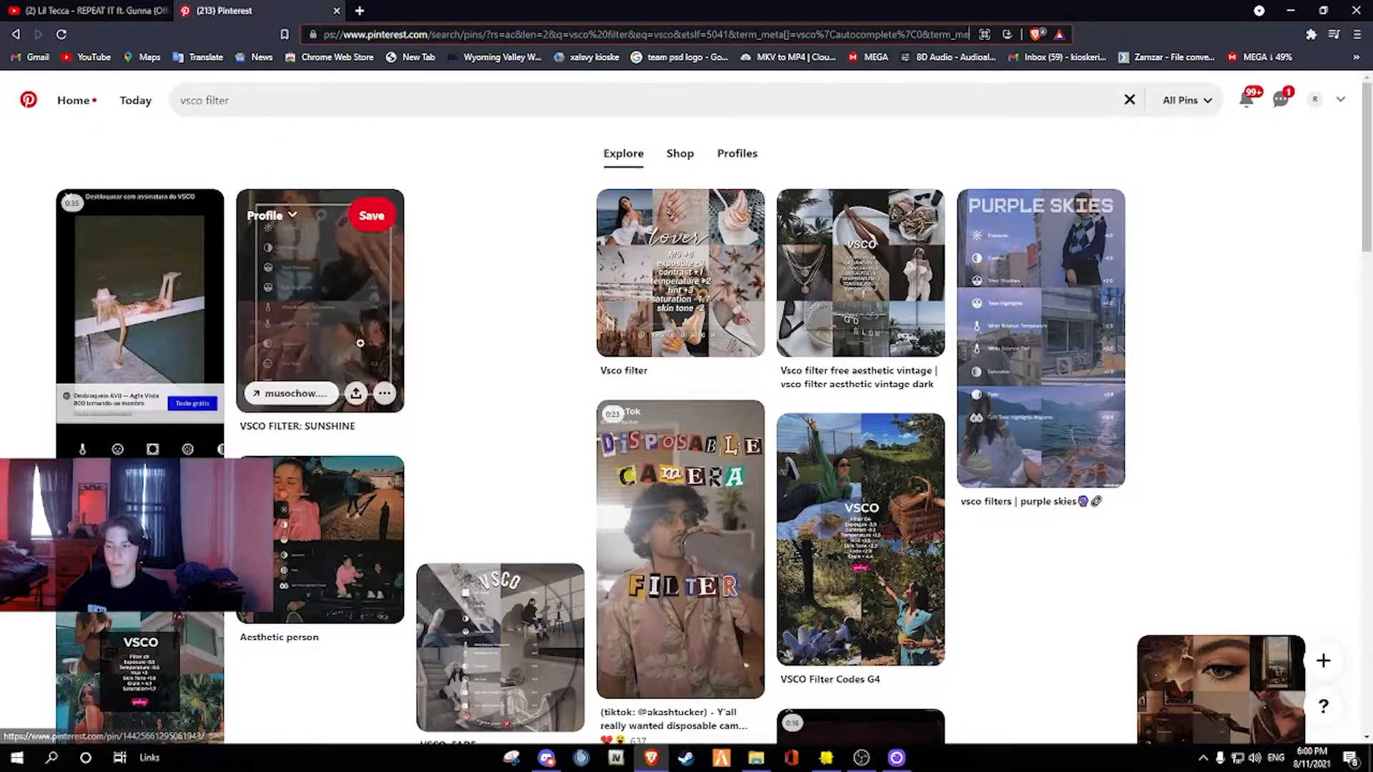
pyautogui.click(1084, 332)
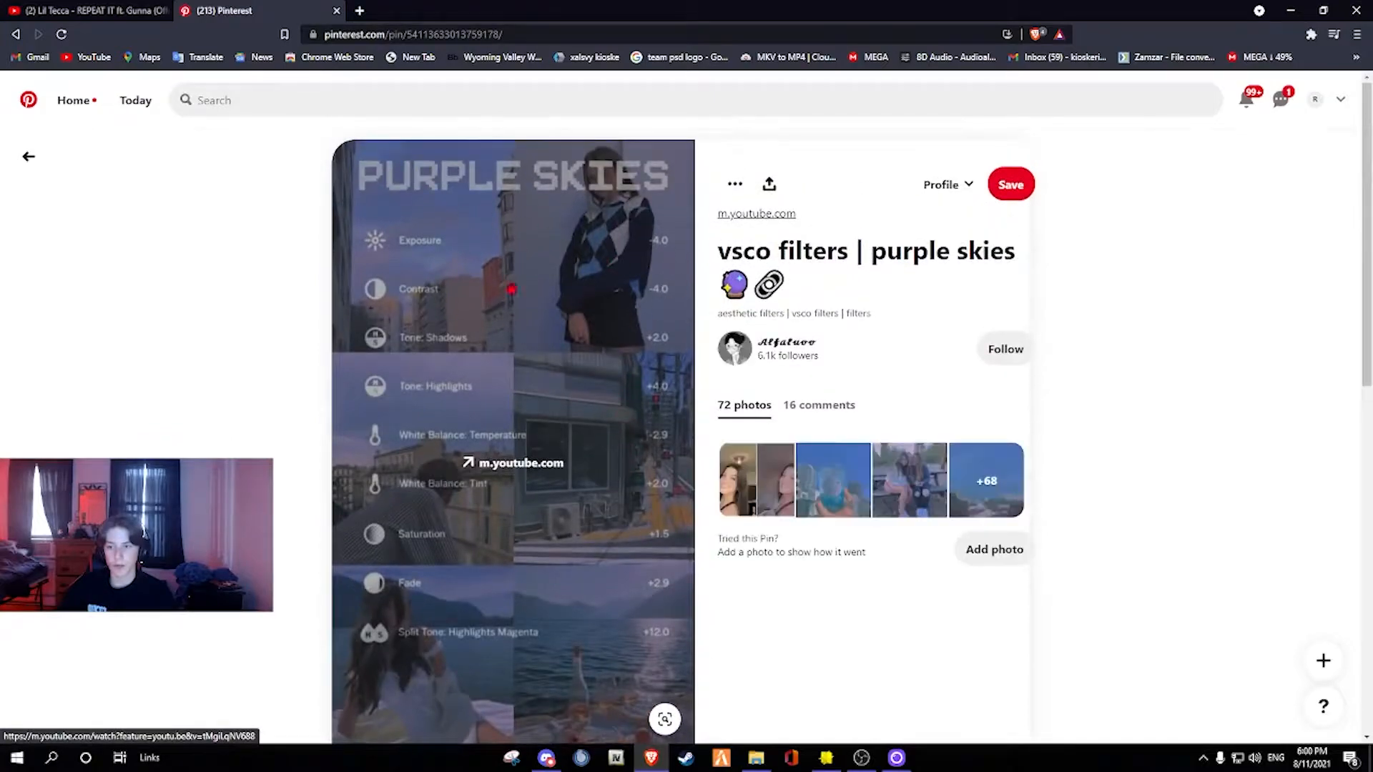
pyautogui.scroll(-1, 513, 429)
pyautogui.scroll(1, 644, 282)
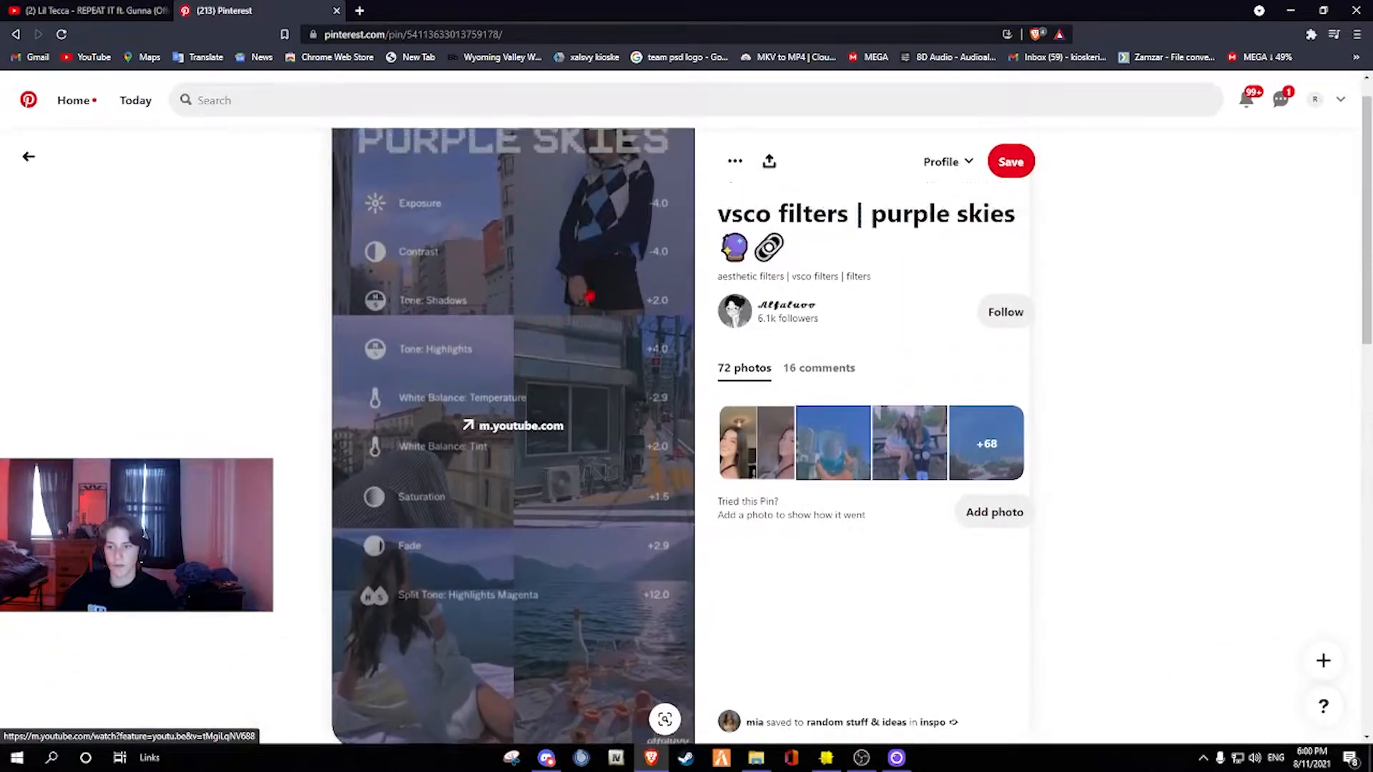
pyautogui.click(29, 156)
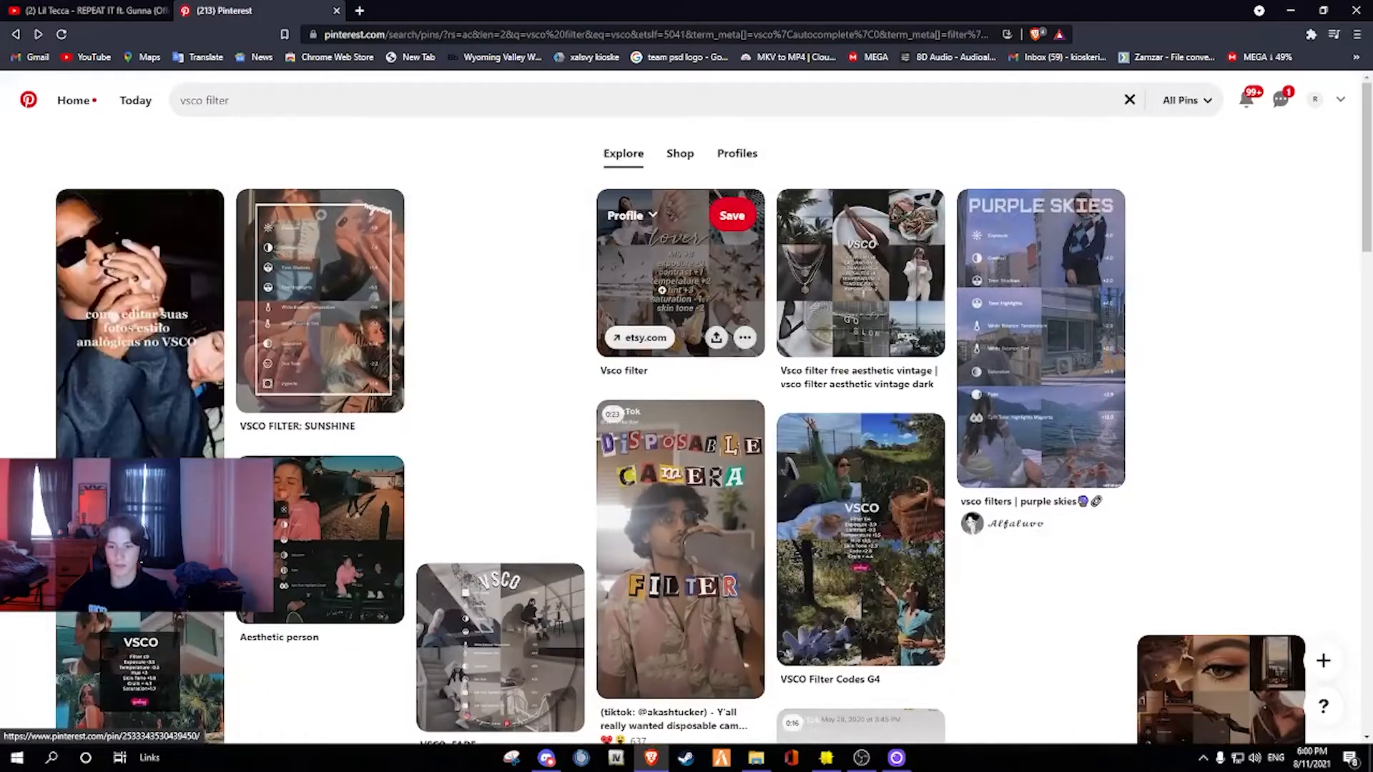
# Examine the settings in the "lover" Vsco filter pin, then return to the vsco filter results and browse other presets
pyautogui.scroll(-3, 686, 296)
pyautogui.scroll(3, 686, 295)
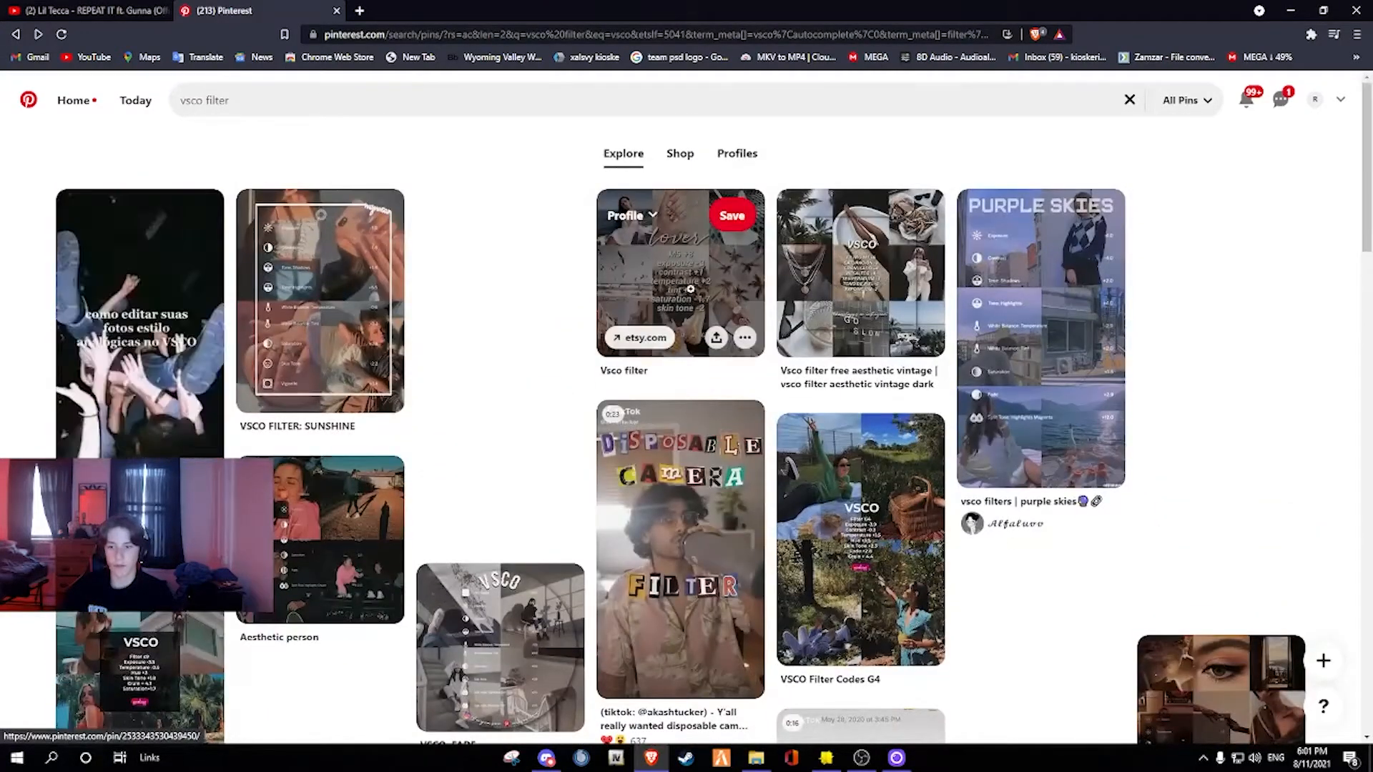
pyautogui.click(686, 294)
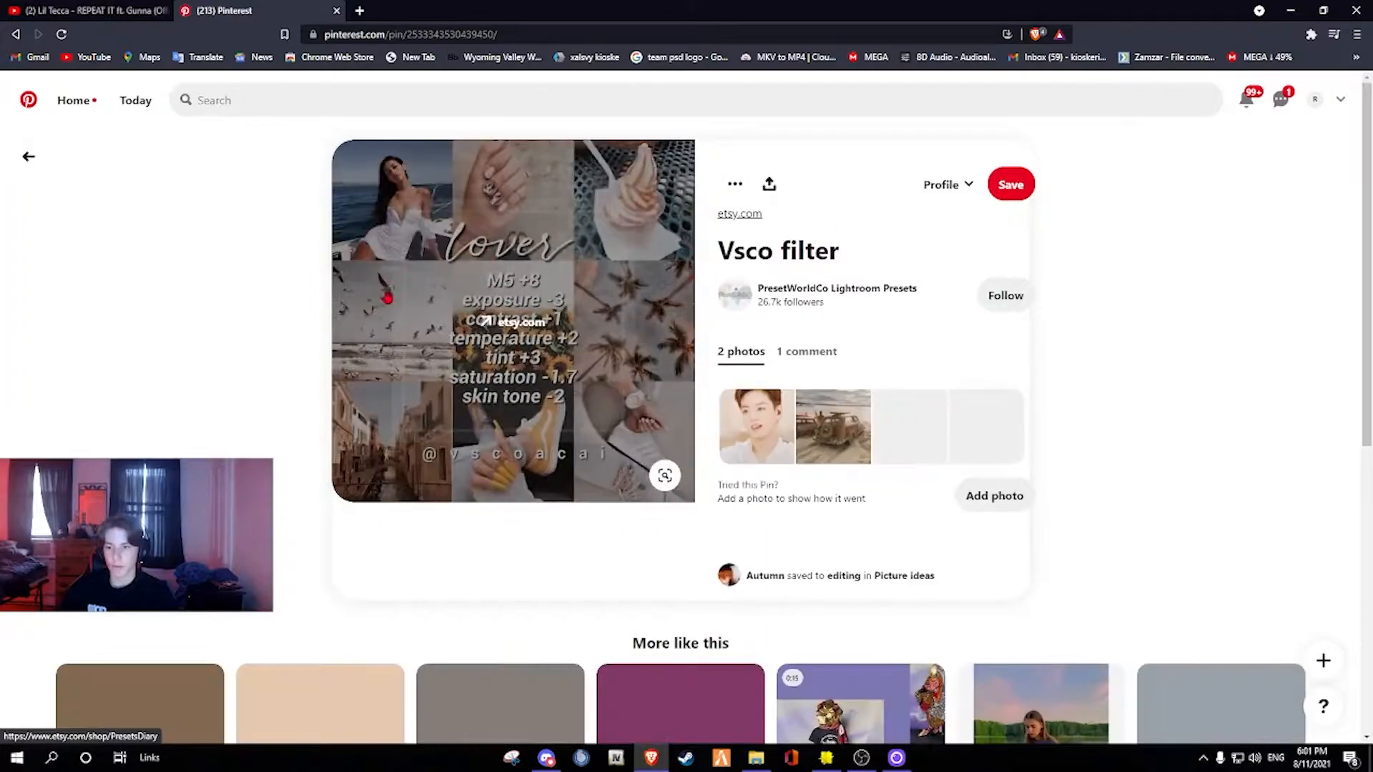
pyautogui.scroll(-4, 296, 363)
pyautogui.click(27, 156)
pyautogui.scroll(-4, 357, 346)
pyautogui.scroll(4, 670, 394)
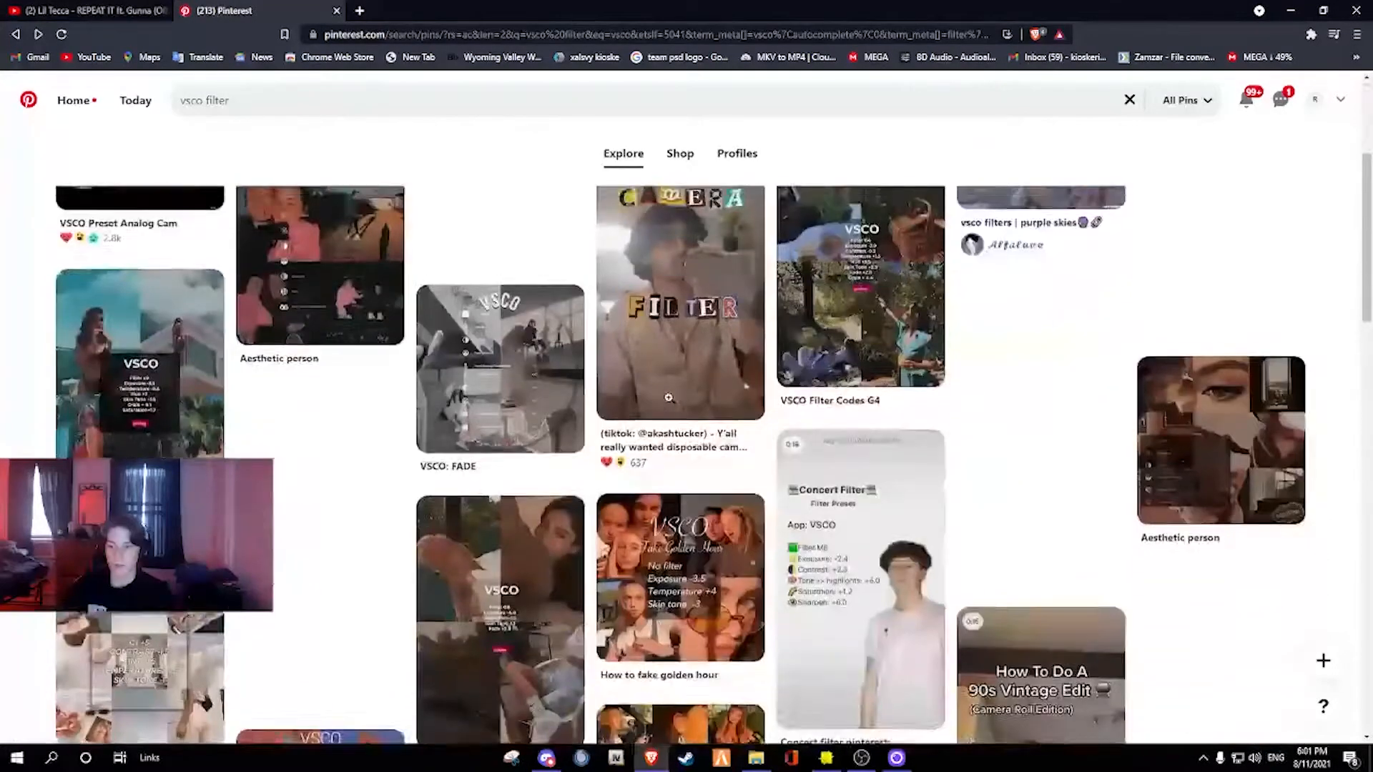
# Search the web for "snapchat post effect" and read the Lens Studio Post Effect guide's section on the base color lookup table
pyautogui.click(361, 11)
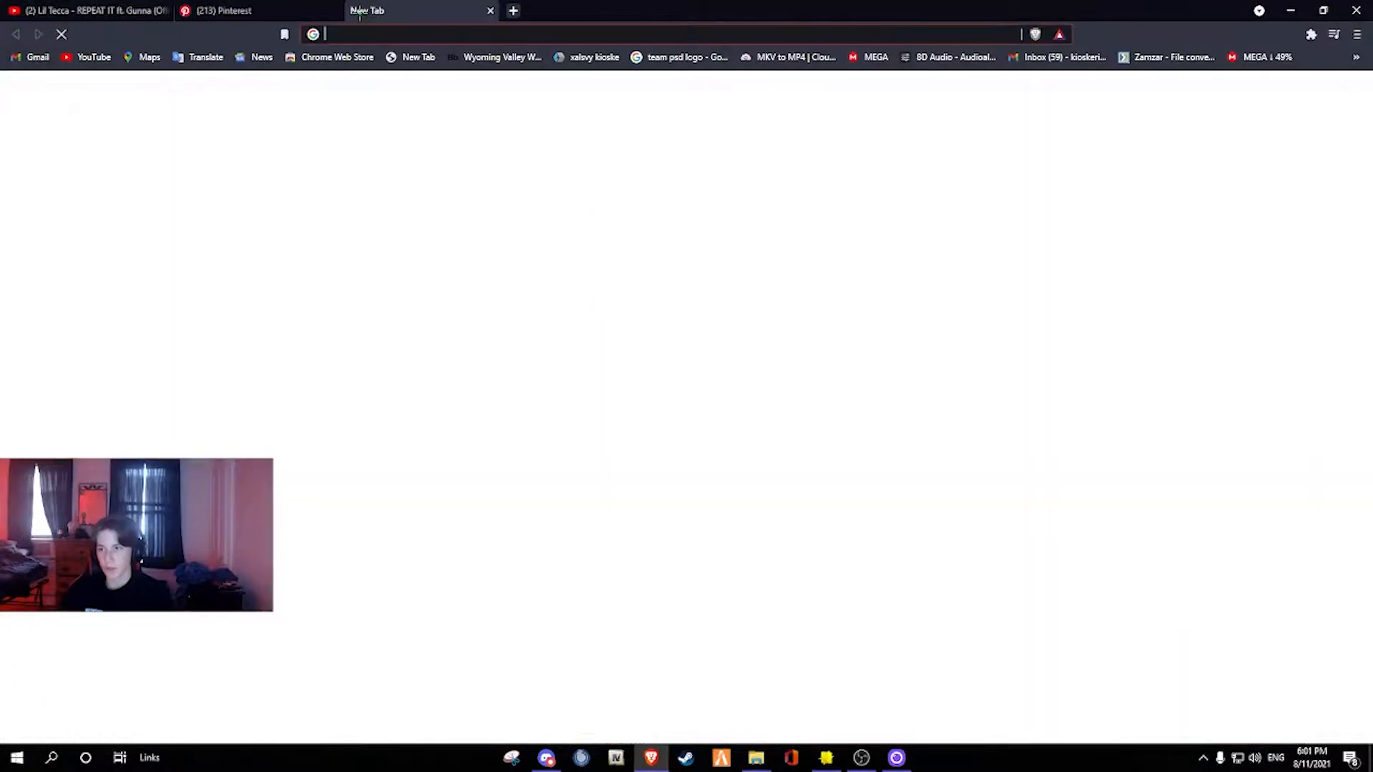
pyautogui.write('snapchat po')
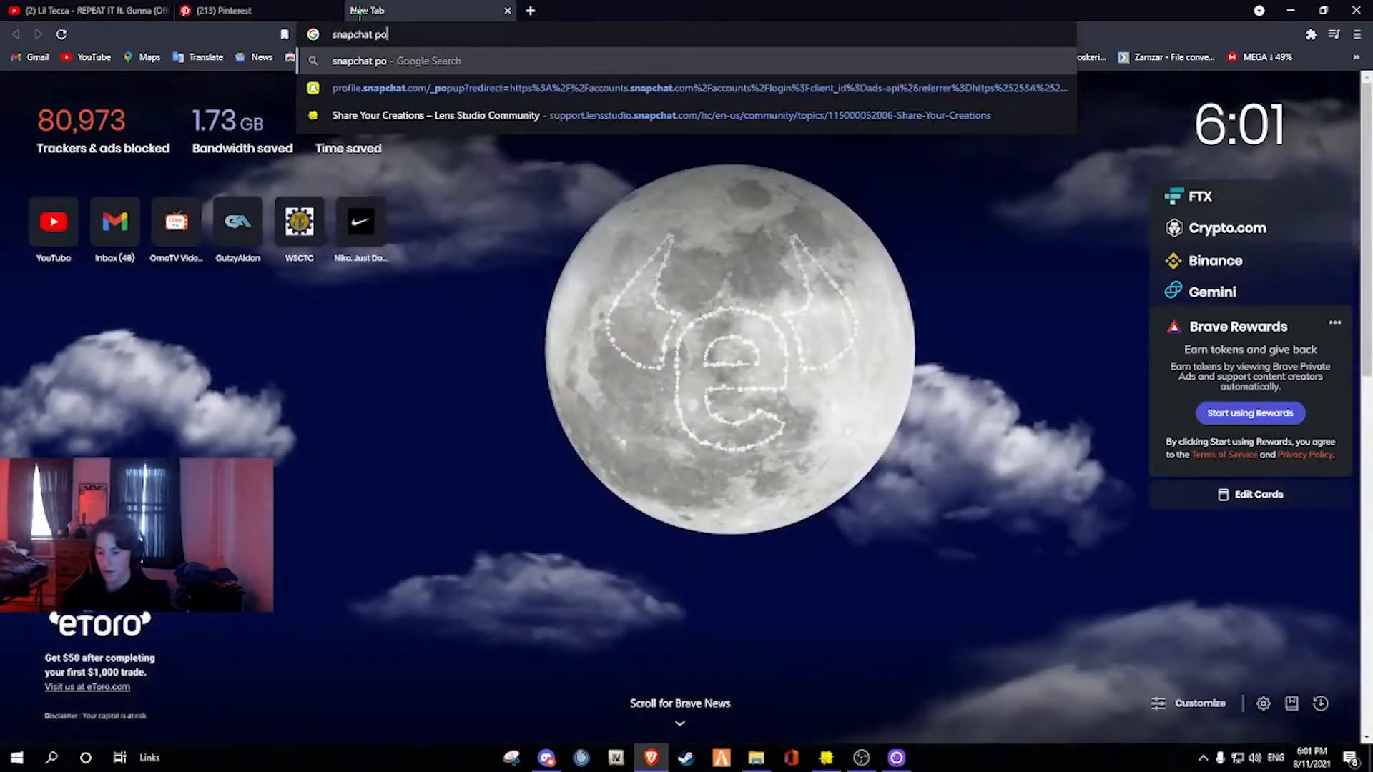
pyautogui.write('st effect')
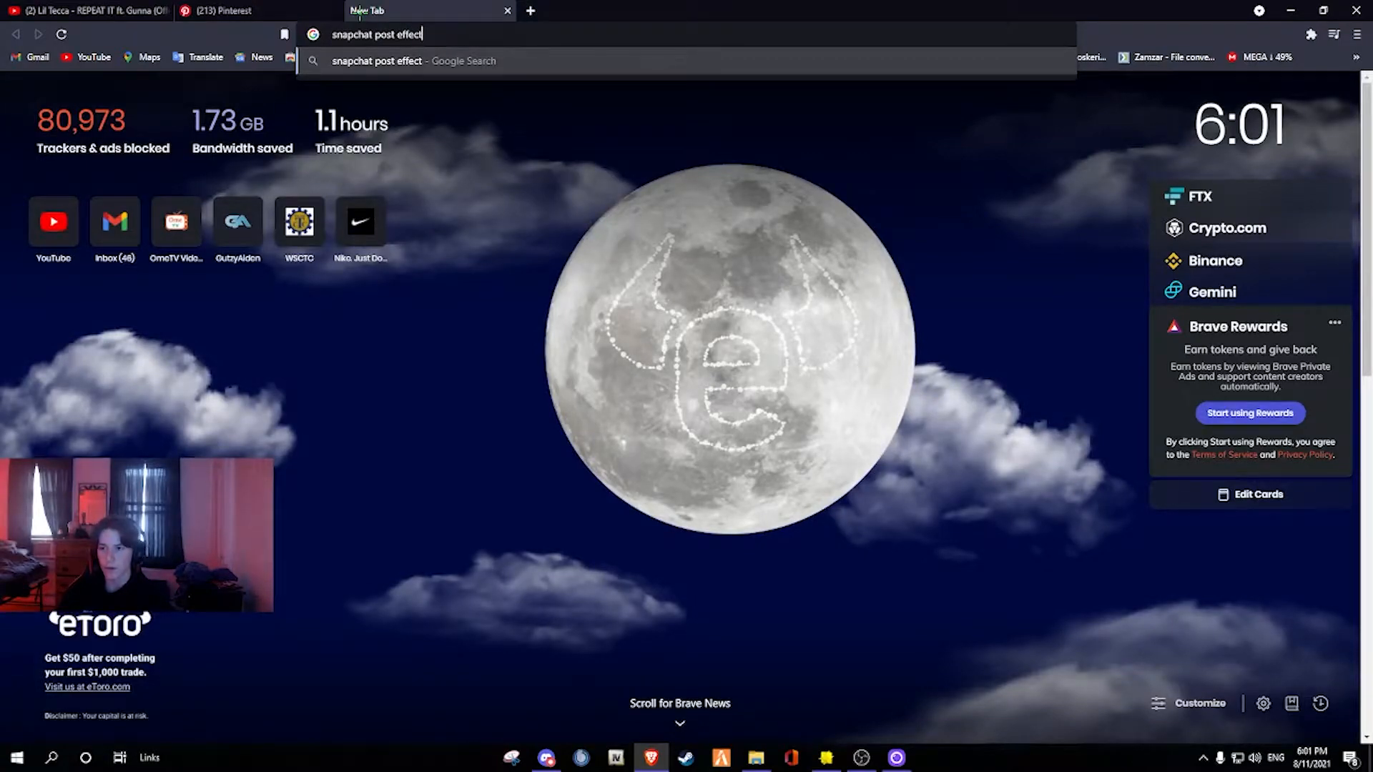
pyautogui.press('Return')
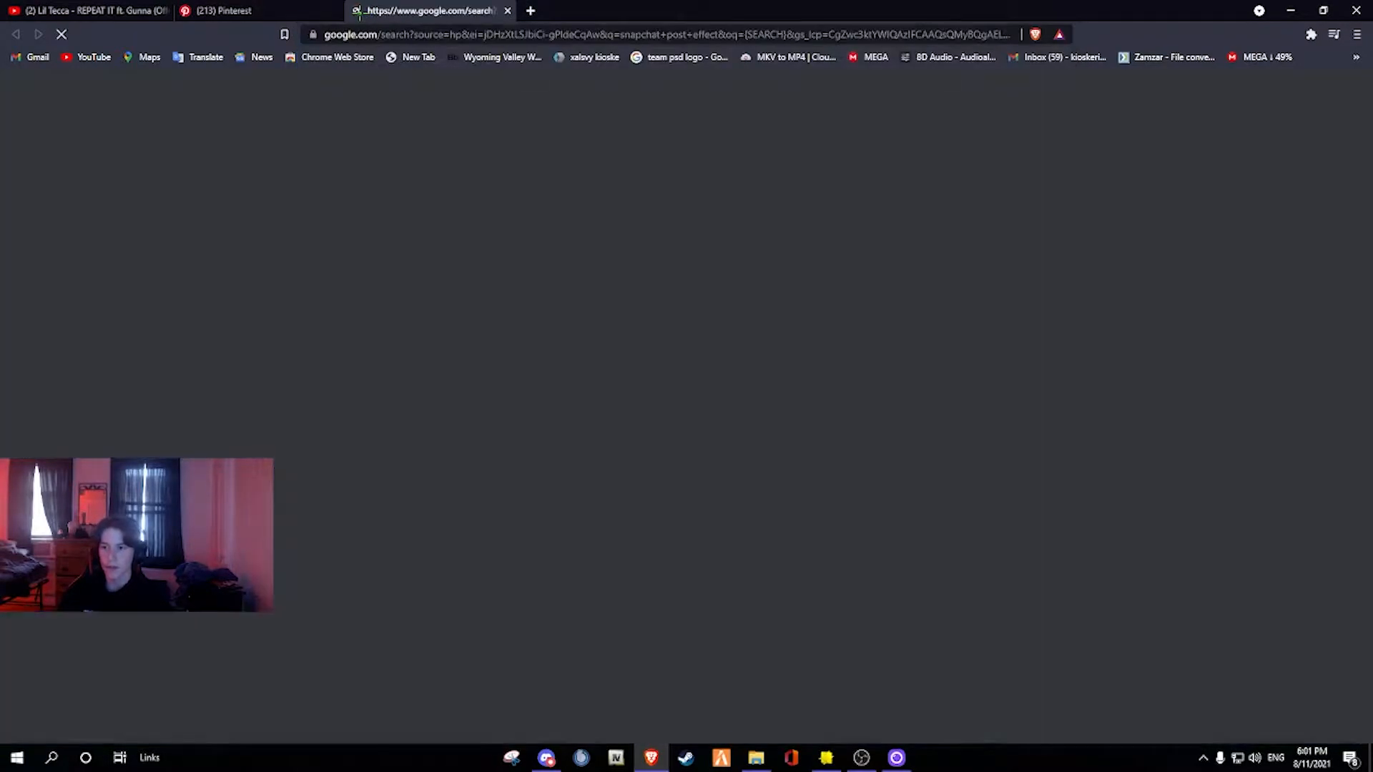
pyautogui.click(248, 228)
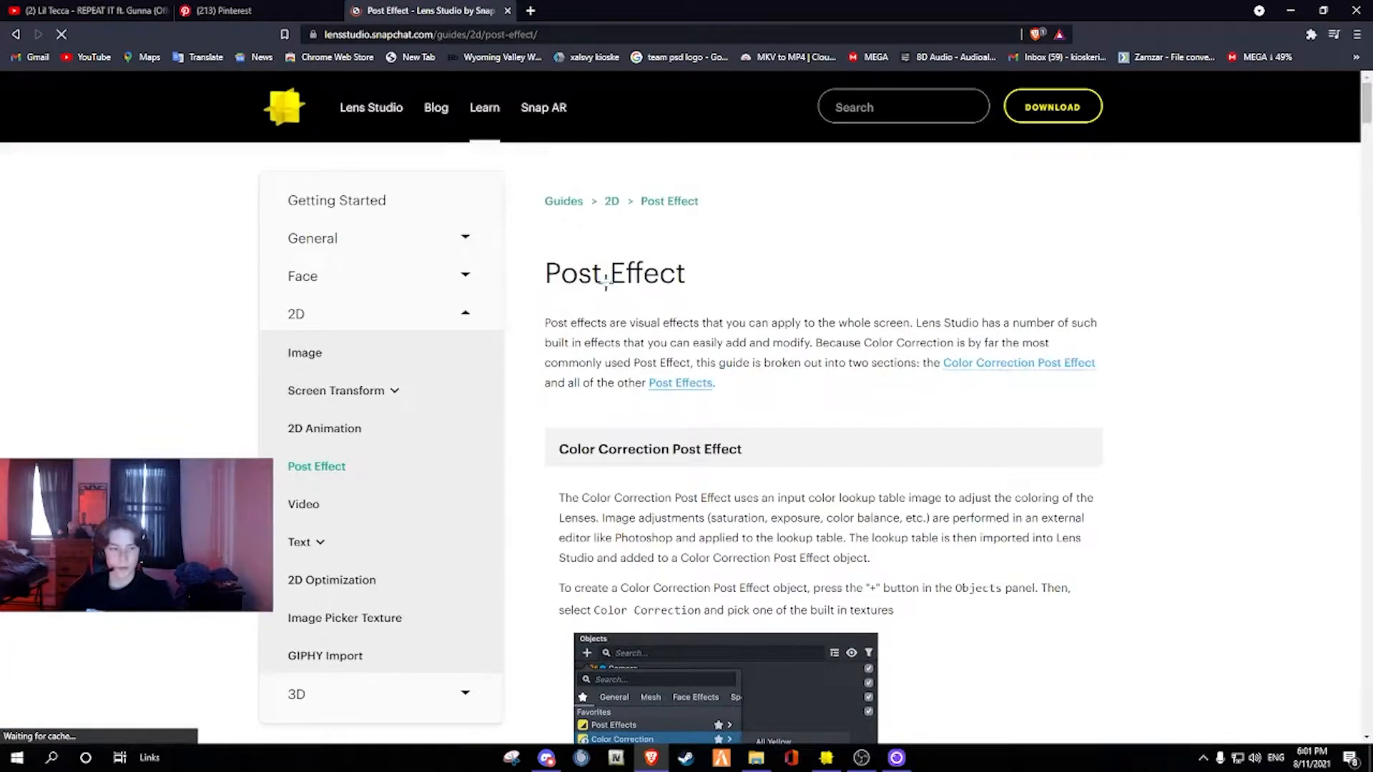
pyautogui.scroll(-10, 595, 432)
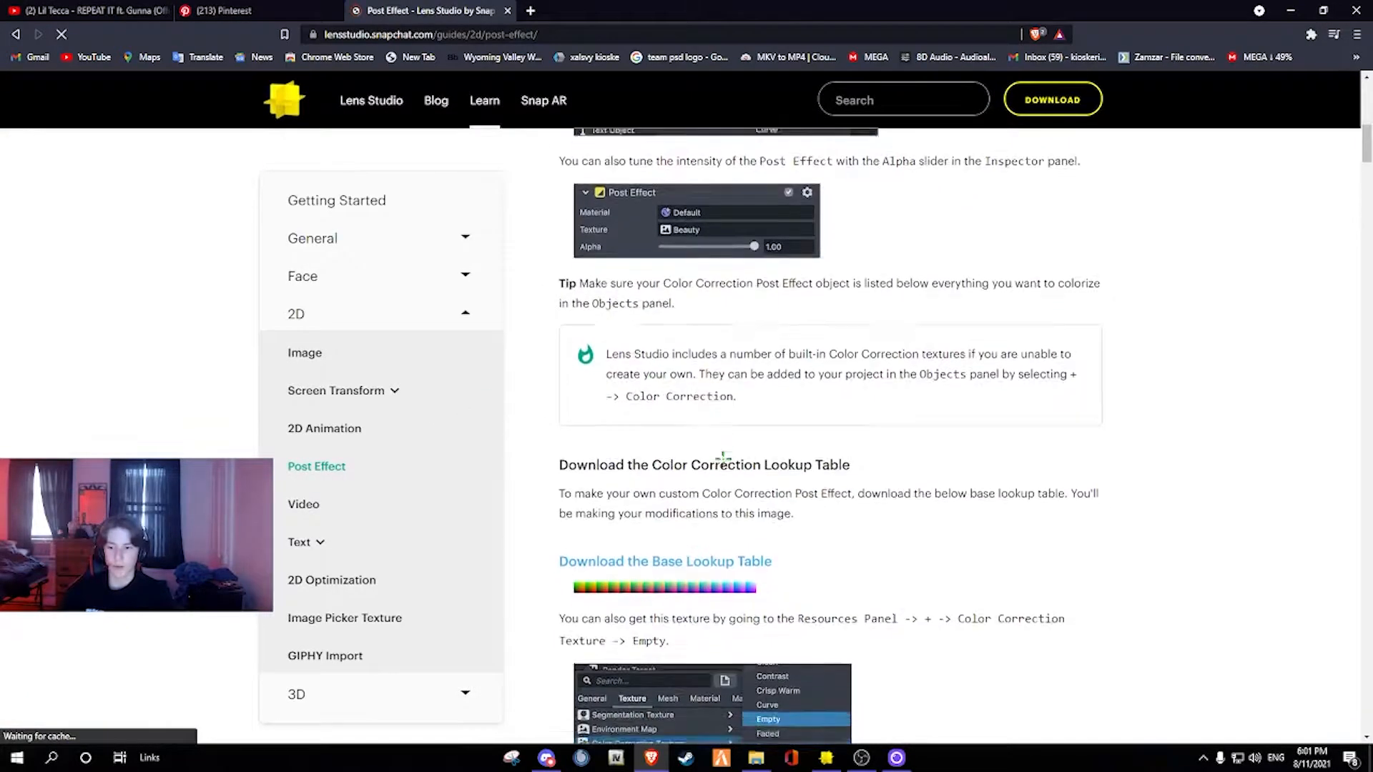
pyautogui.scroll(-2, 806, 446)
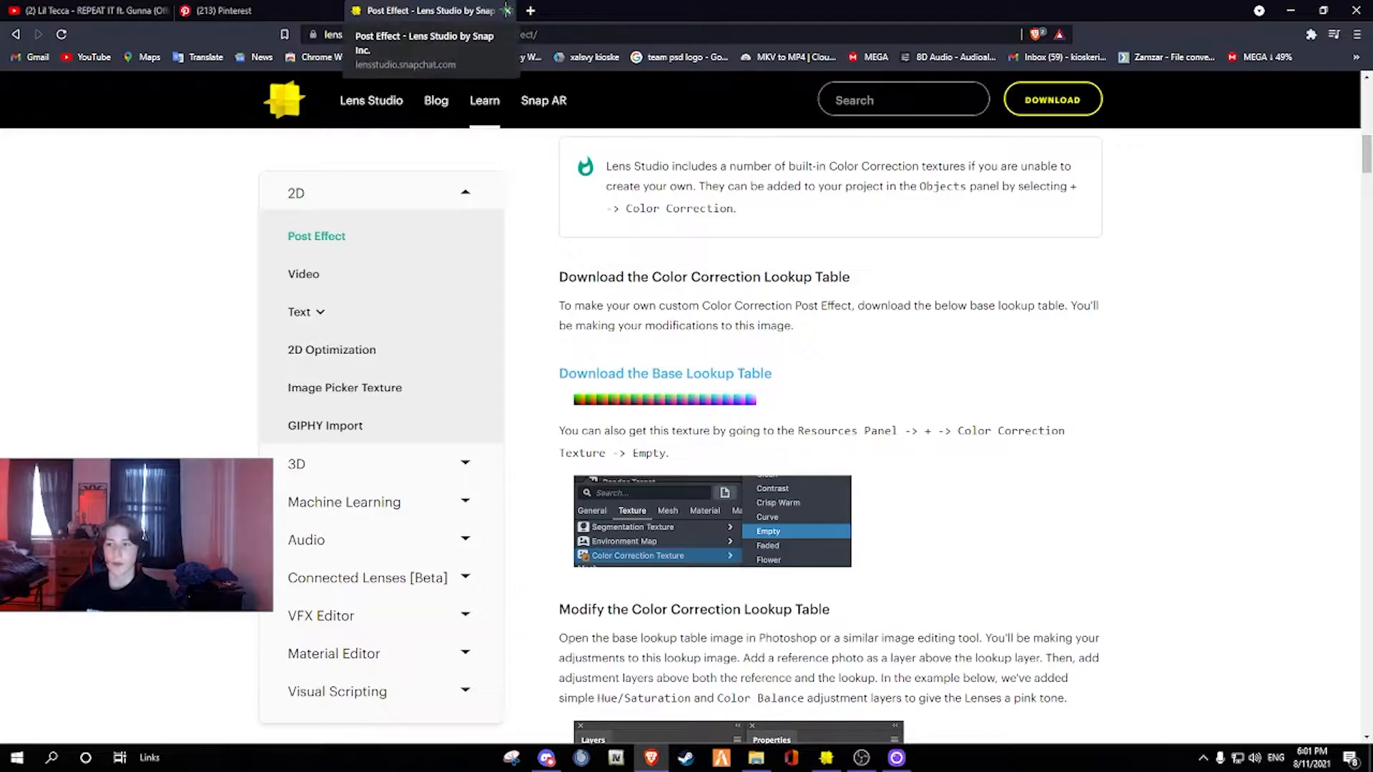
pyautogui.click(507, 10)
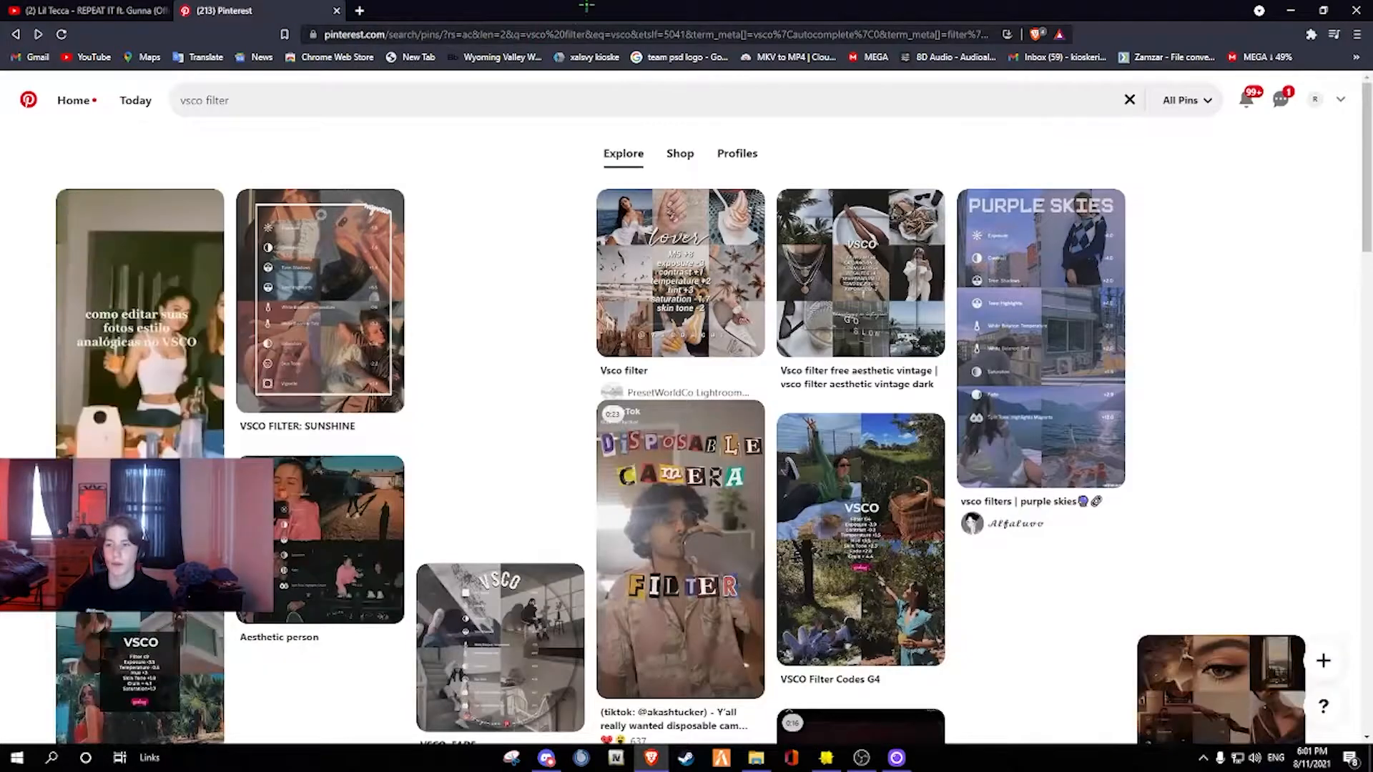
# Return to Lens Studio and add a Color Correction post effect using the Empty preset
pyautogui.click(1290, 10)
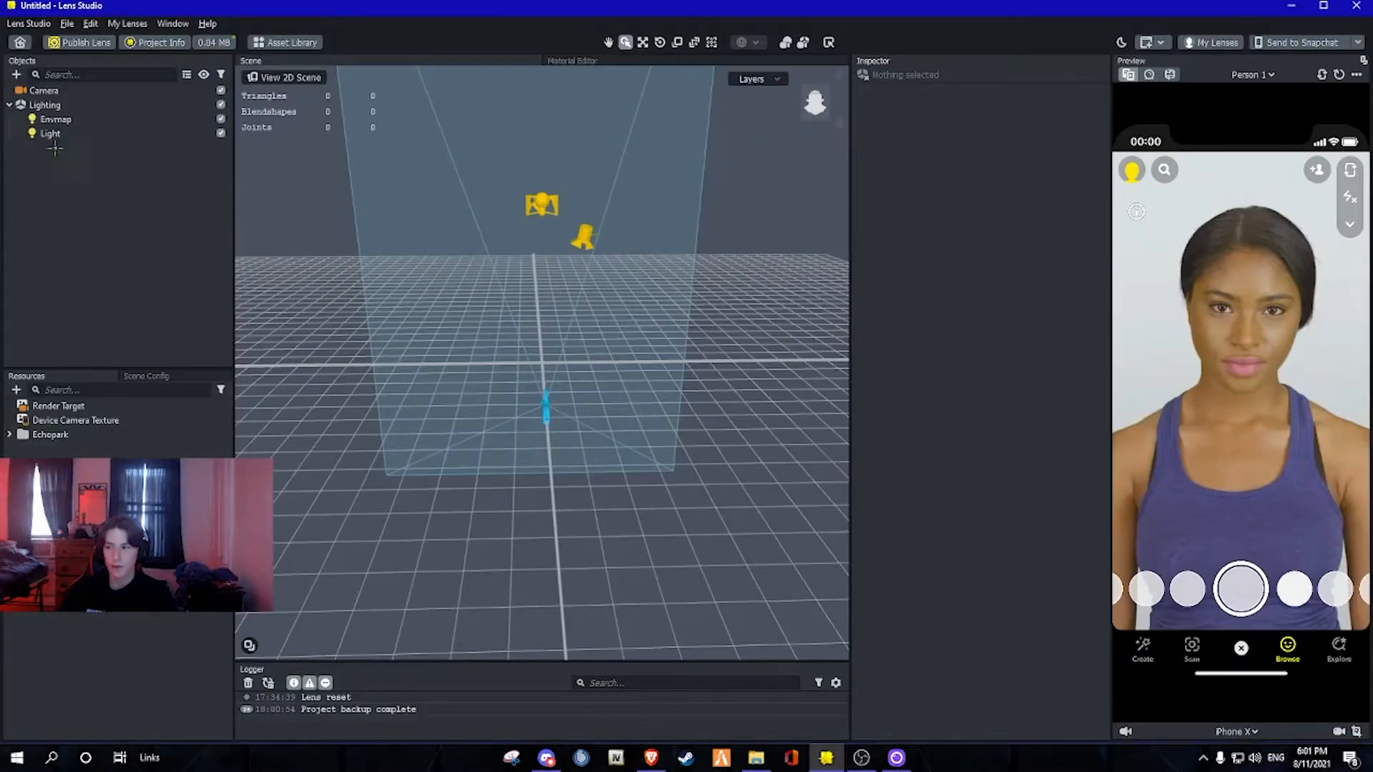
pyautogui.click(16, 75)
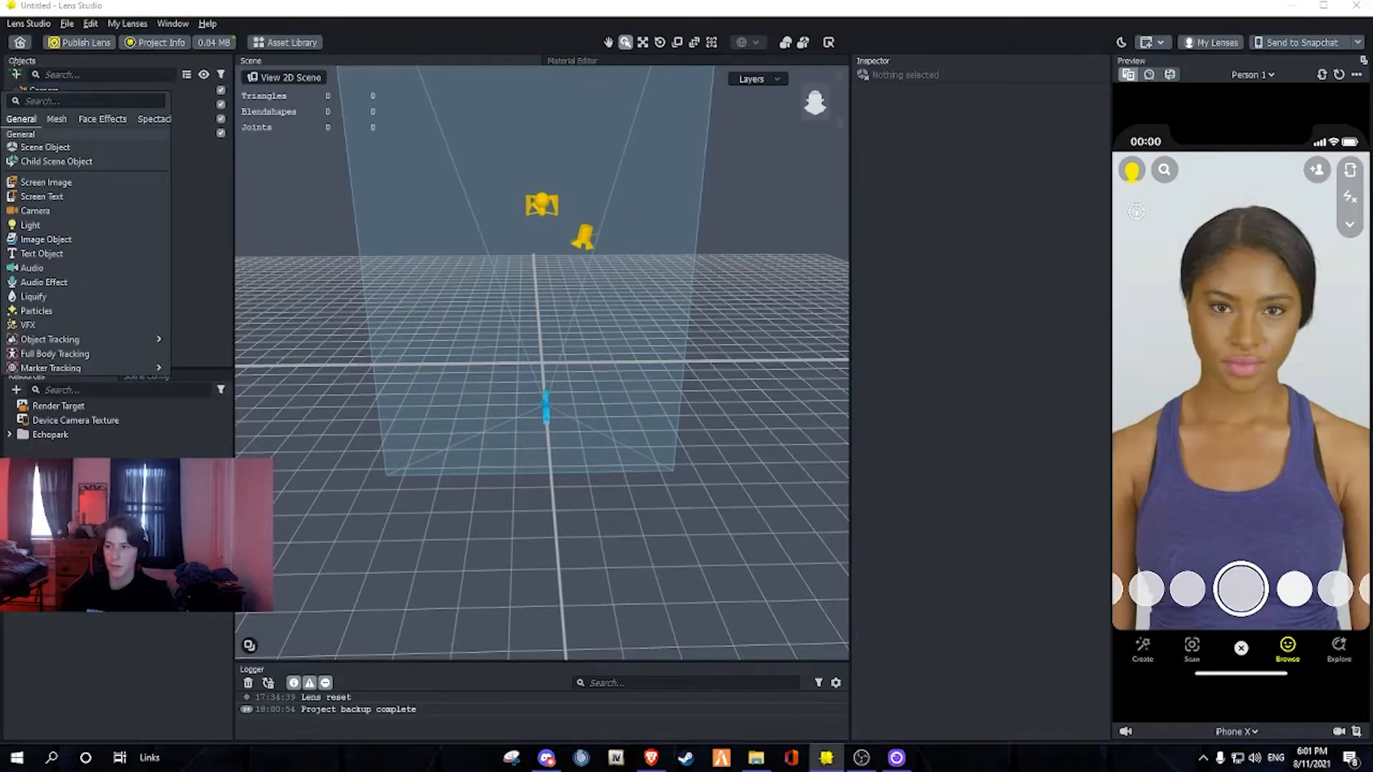
pyautogui.scroll(-3, 74, 253)
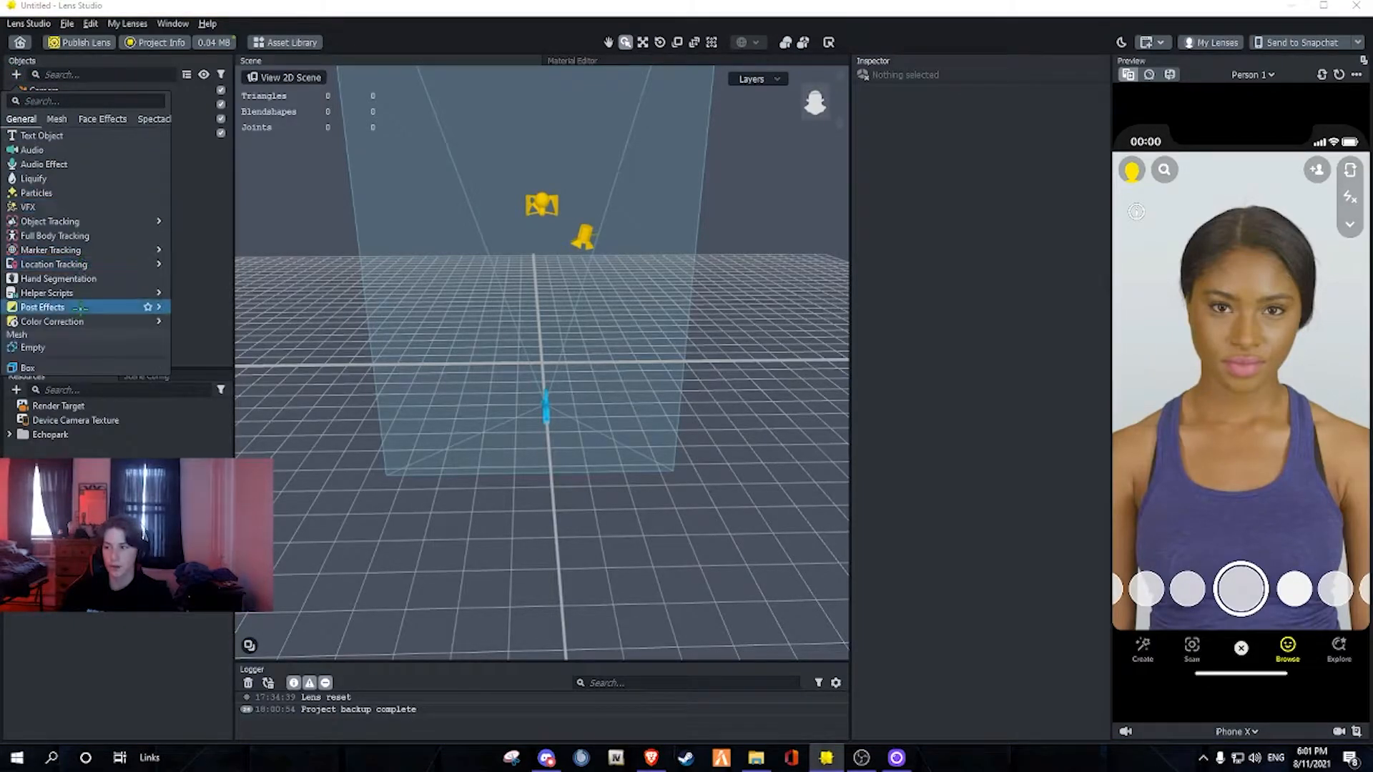
pyautogui.moveTo(85, 323)
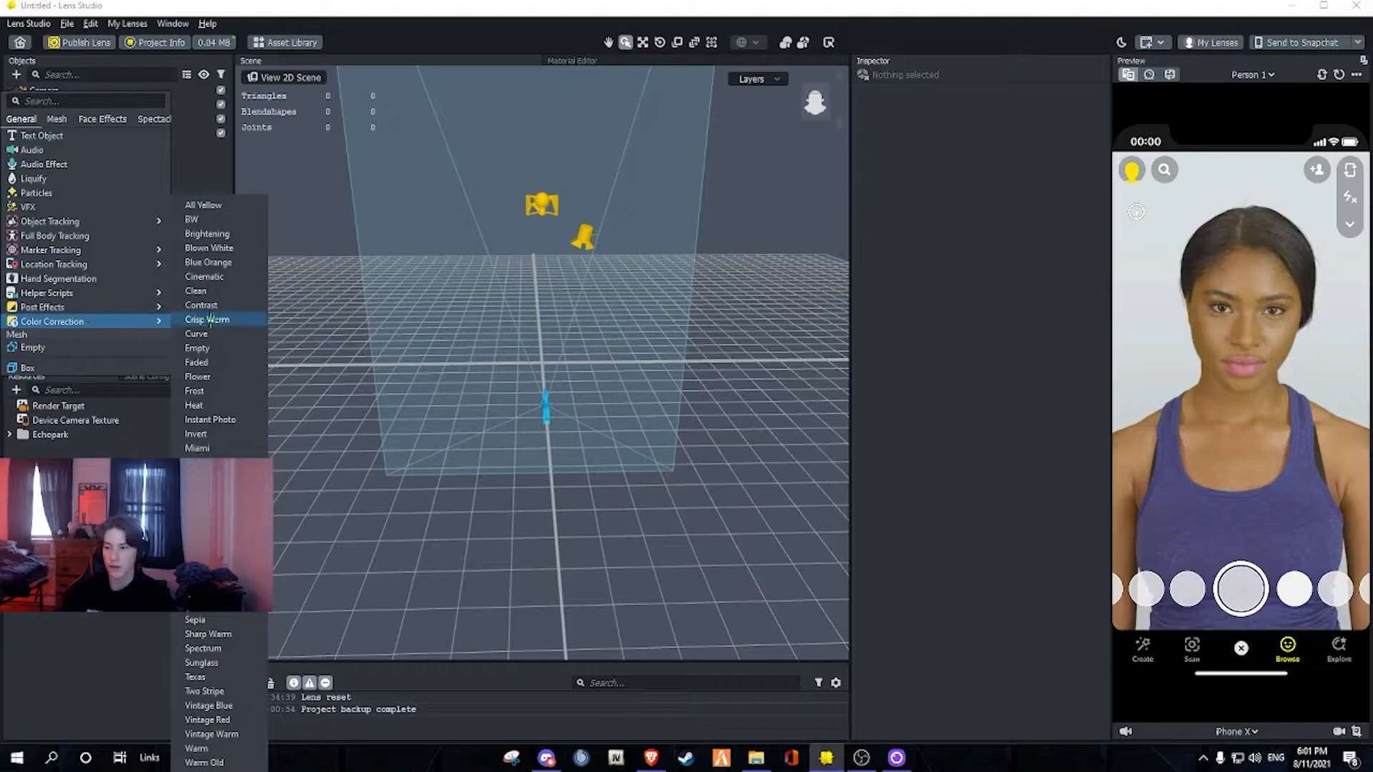
pyautogui.click(197, 348)
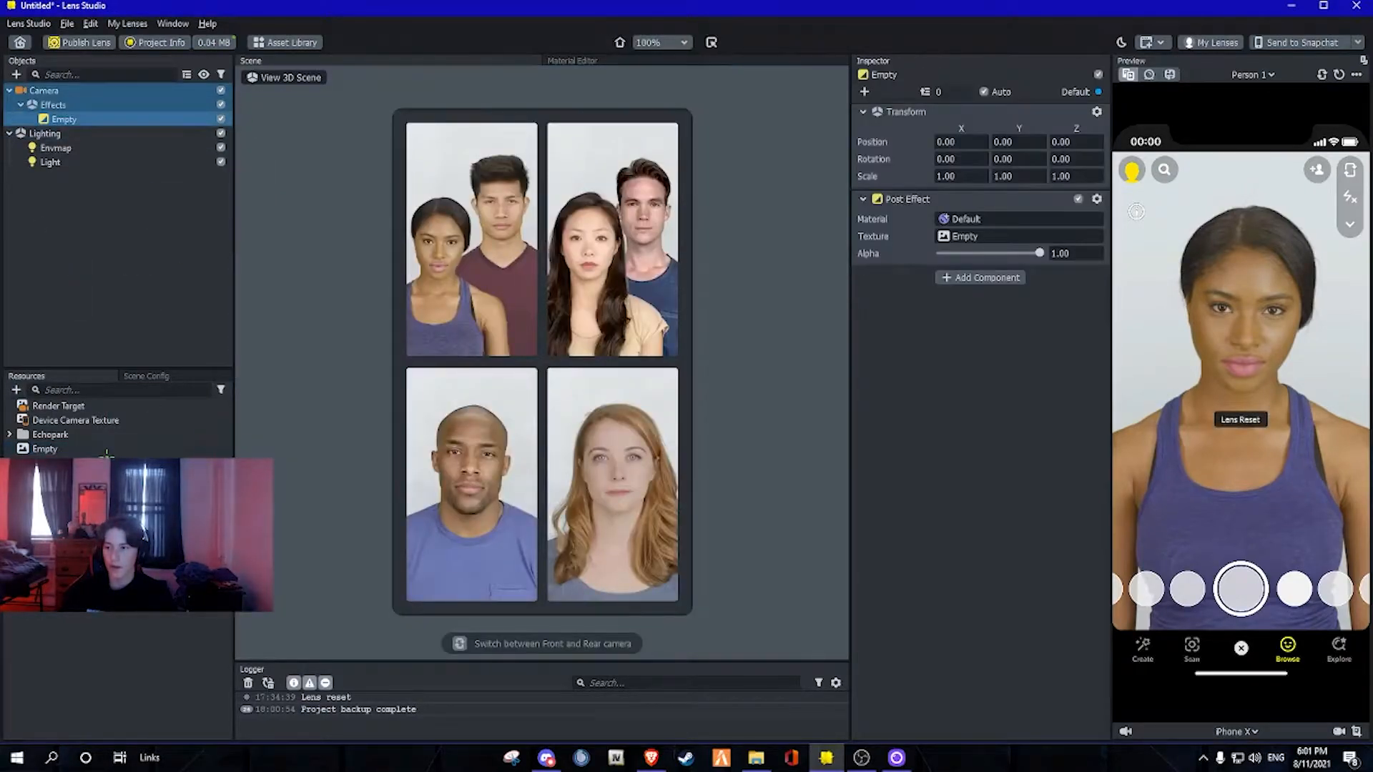
# Replace the Empty color correction texture with vsco a8.jpg from the snapchat luts folder
pyautogui.click(74, 449)
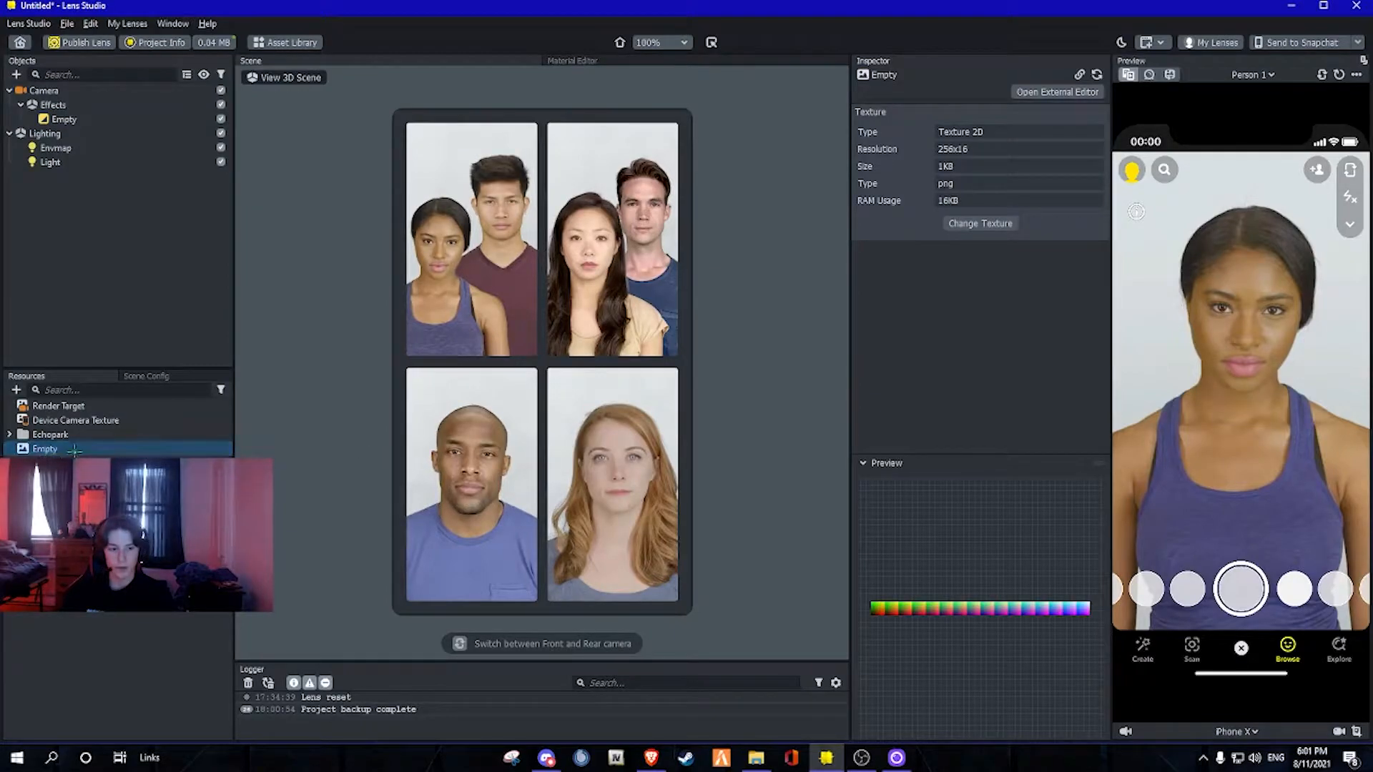
pyautogui.click(961, 223)
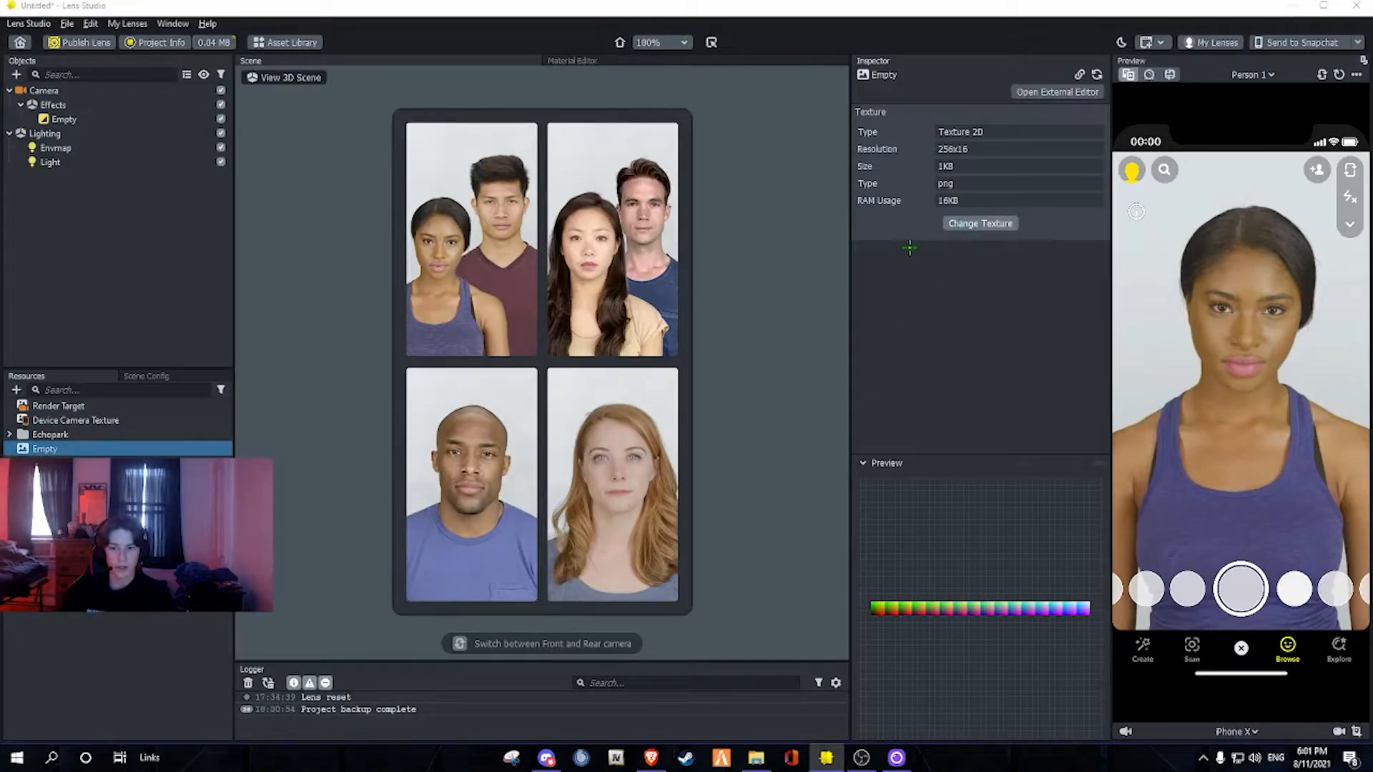
pyautogui.scroll(-6, 318, 312)
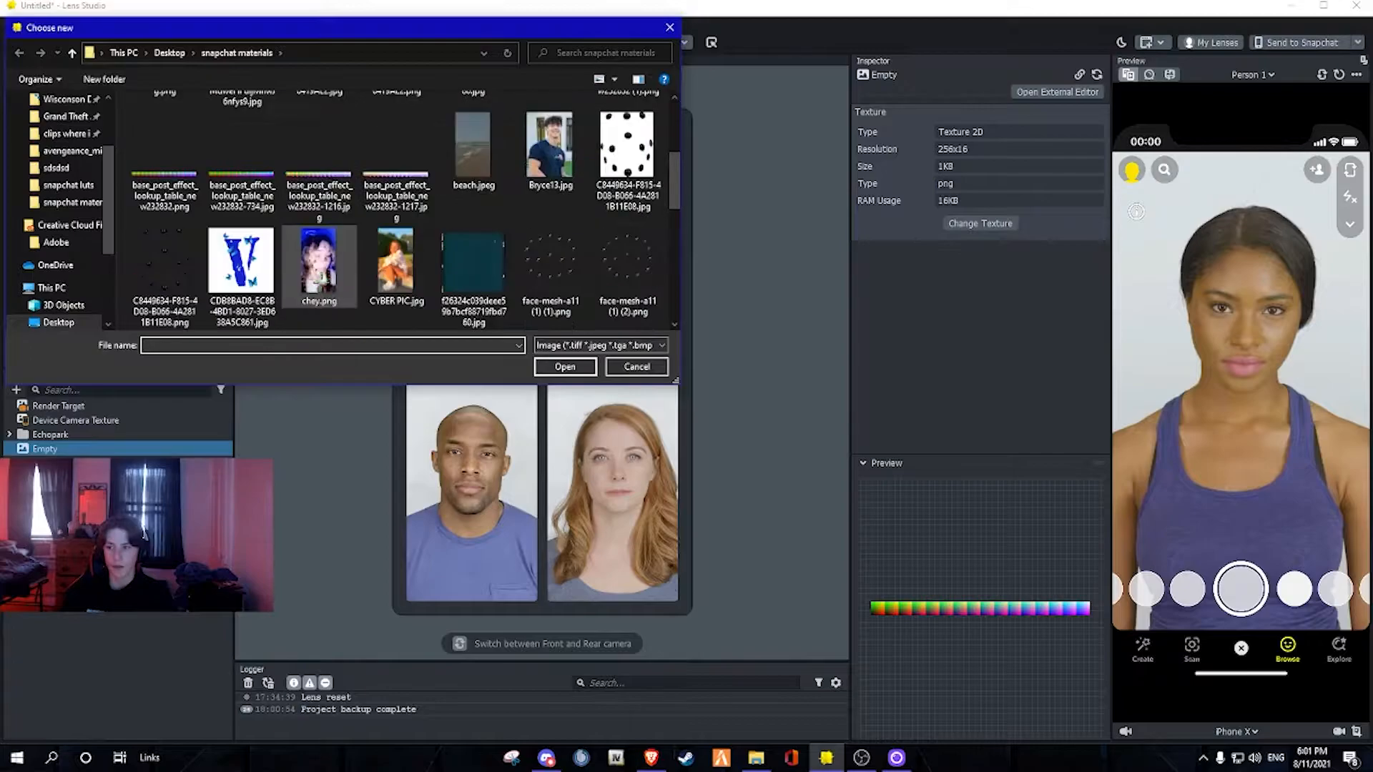
pyautogui.scroll(-3, 319, 312)
pyautogui.scroll(4, 319, 312)
pyautogui.click(68, 184)
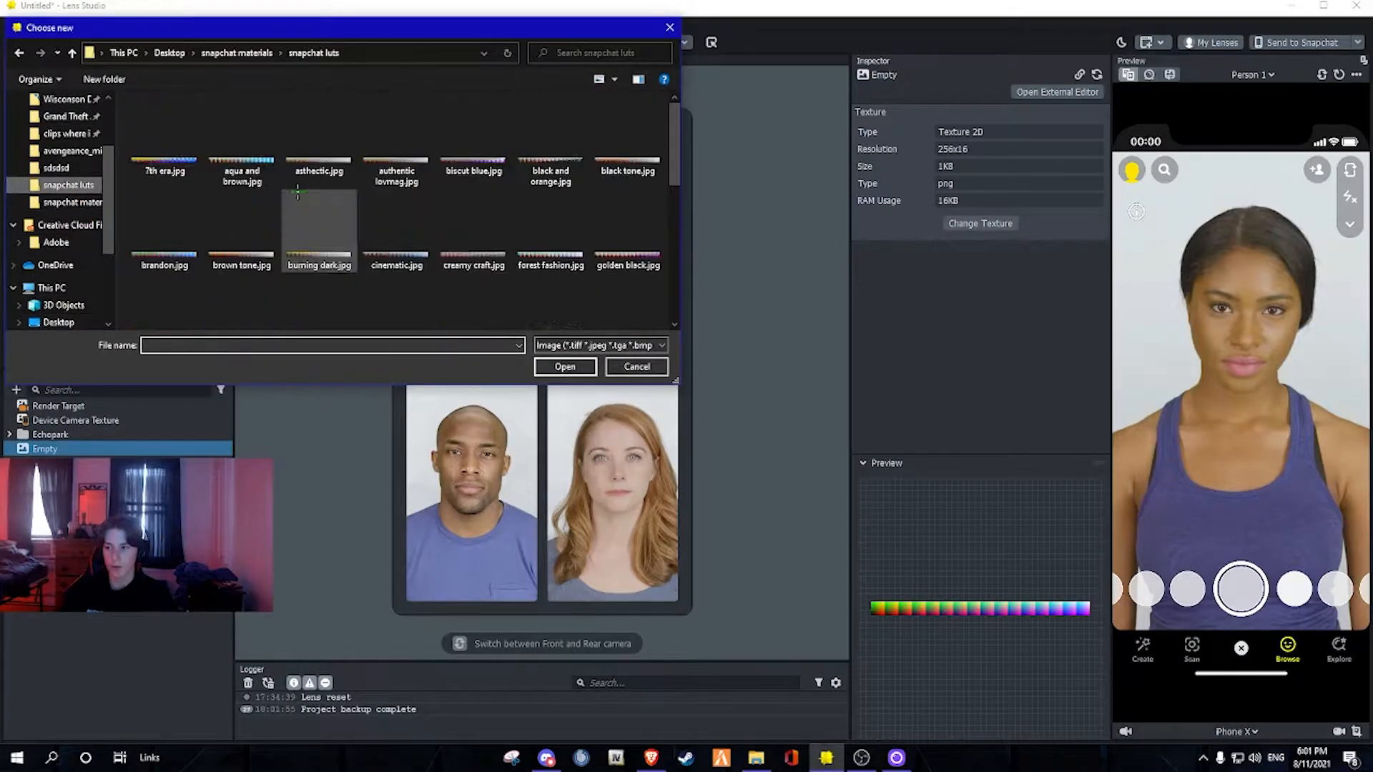
pyautogui.scroll(-5, 438, 275)
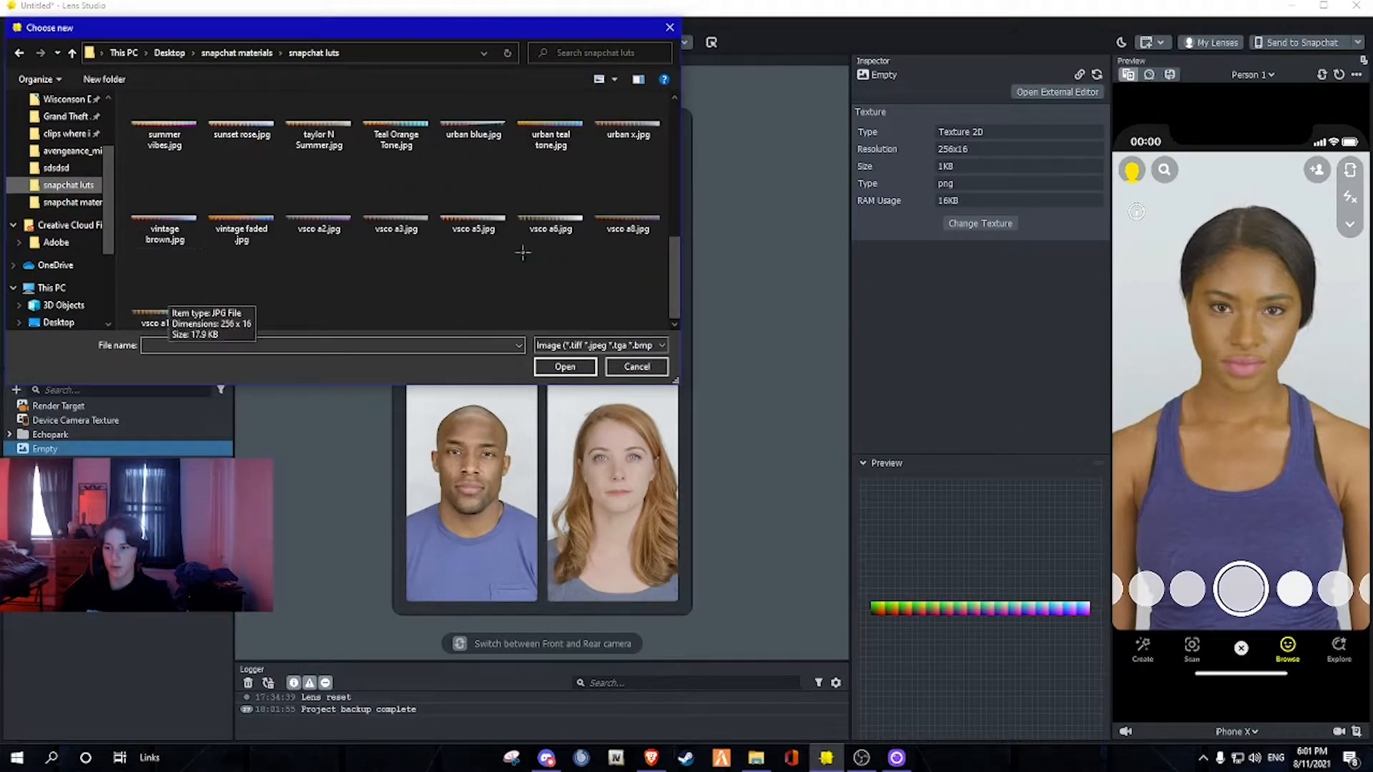
pyautogui.doubleClick(624, 220)
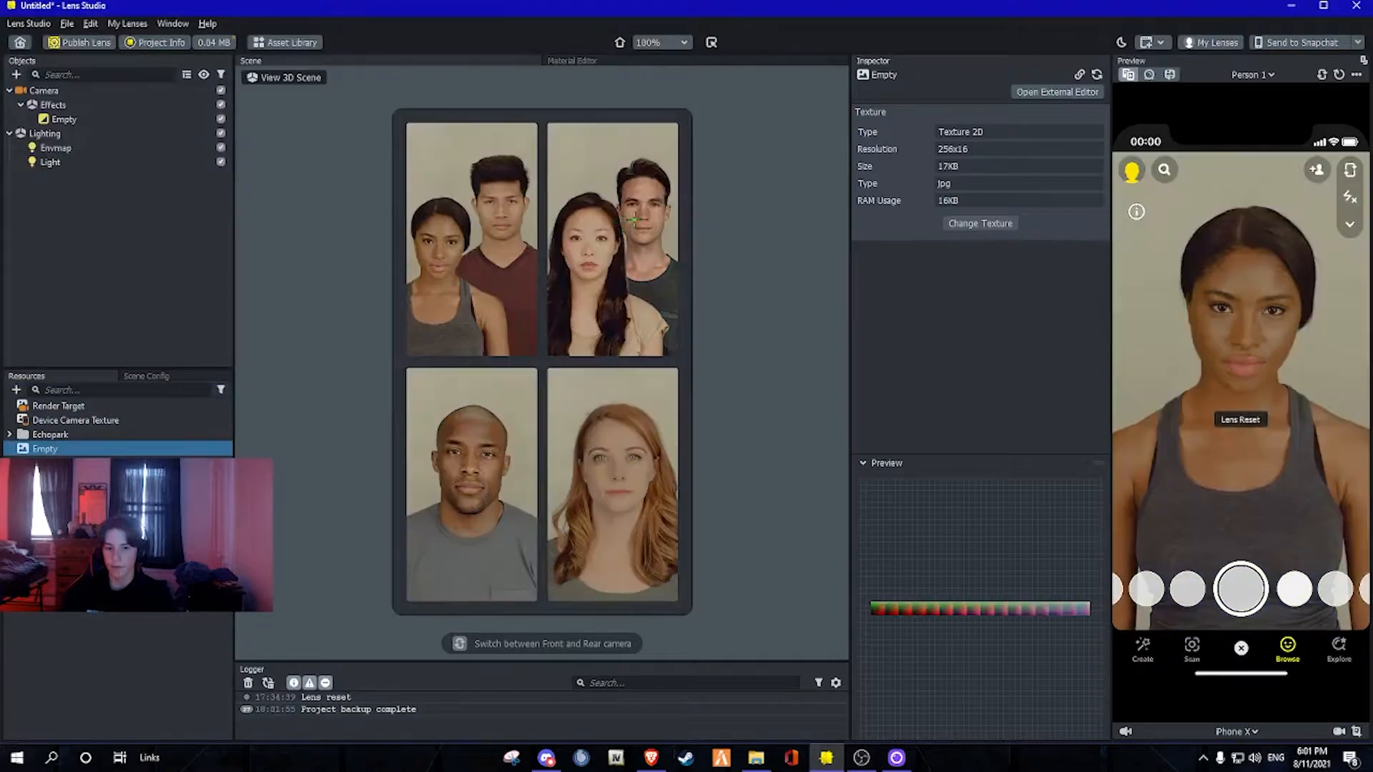
# Set the alpha of the Empty post effect to 0.70
pyautogui.click(44, 133)
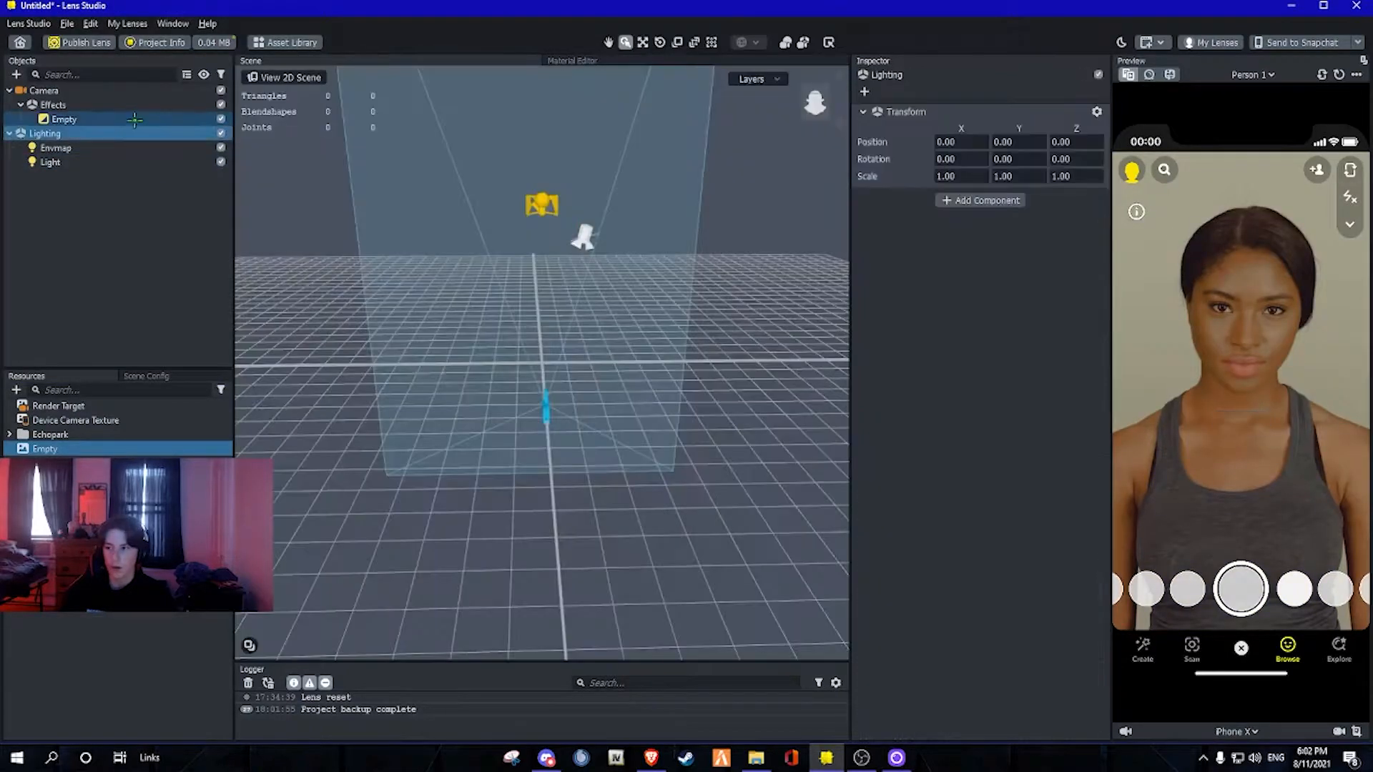
pyautogui.click(64, 118)
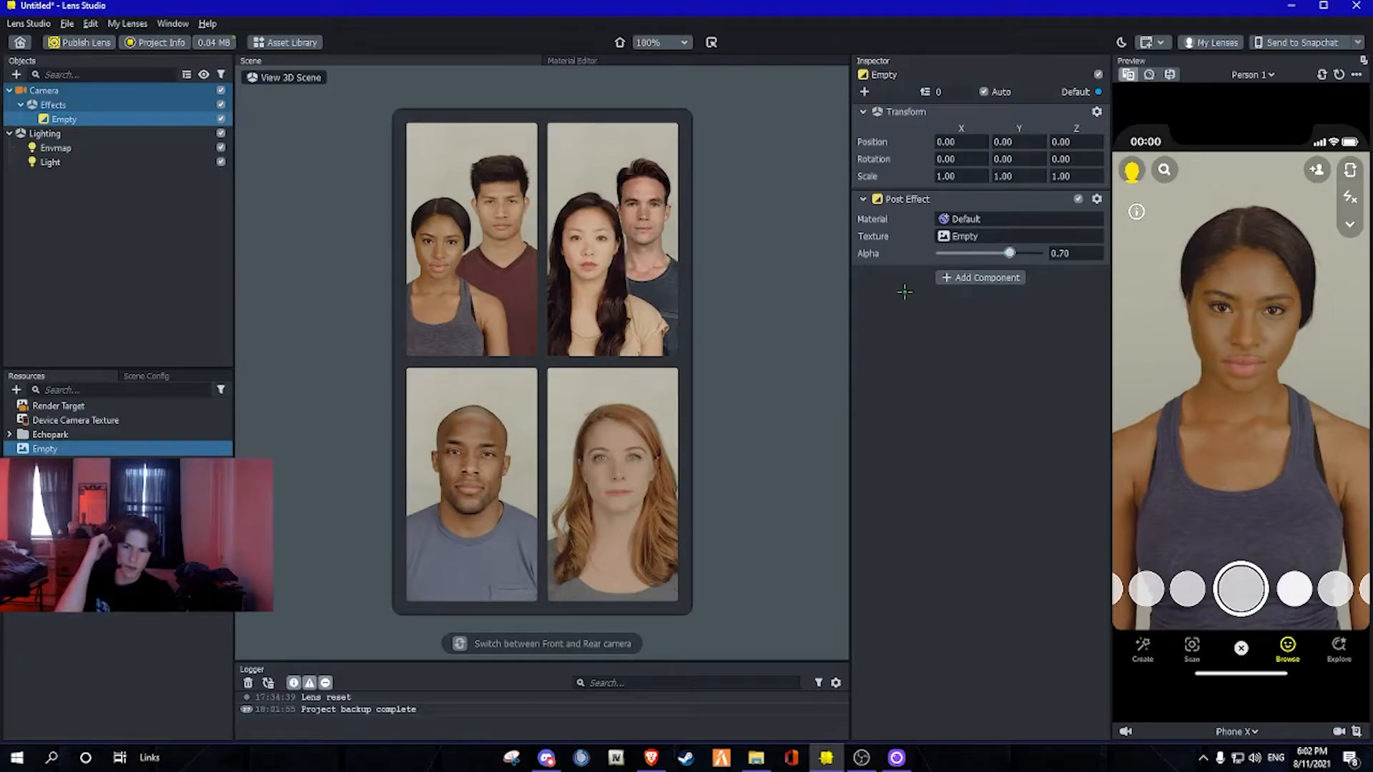
pyautogui.click(115, 219)
# Add a Screen Image object to the scene
pyautogui.click(16, 75)
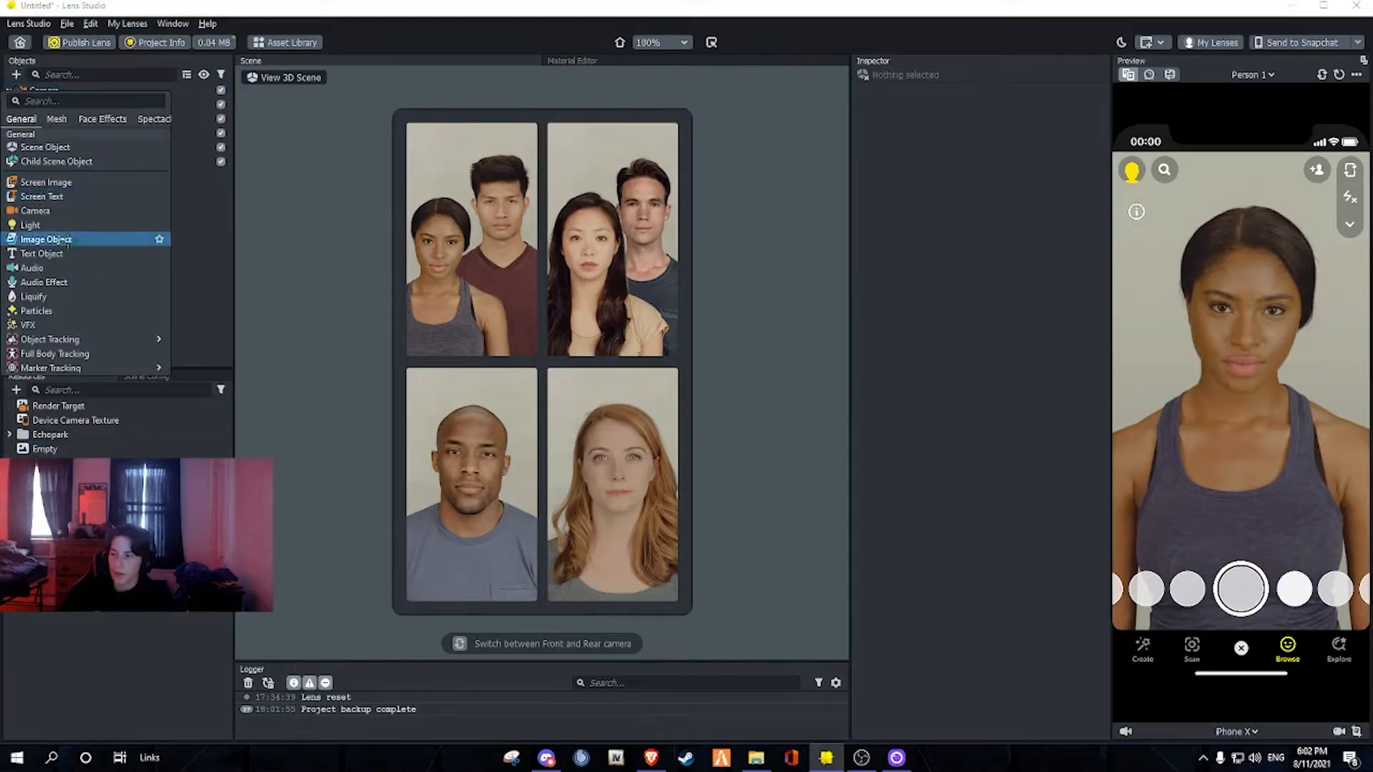
pyautogui.click(118, 183)
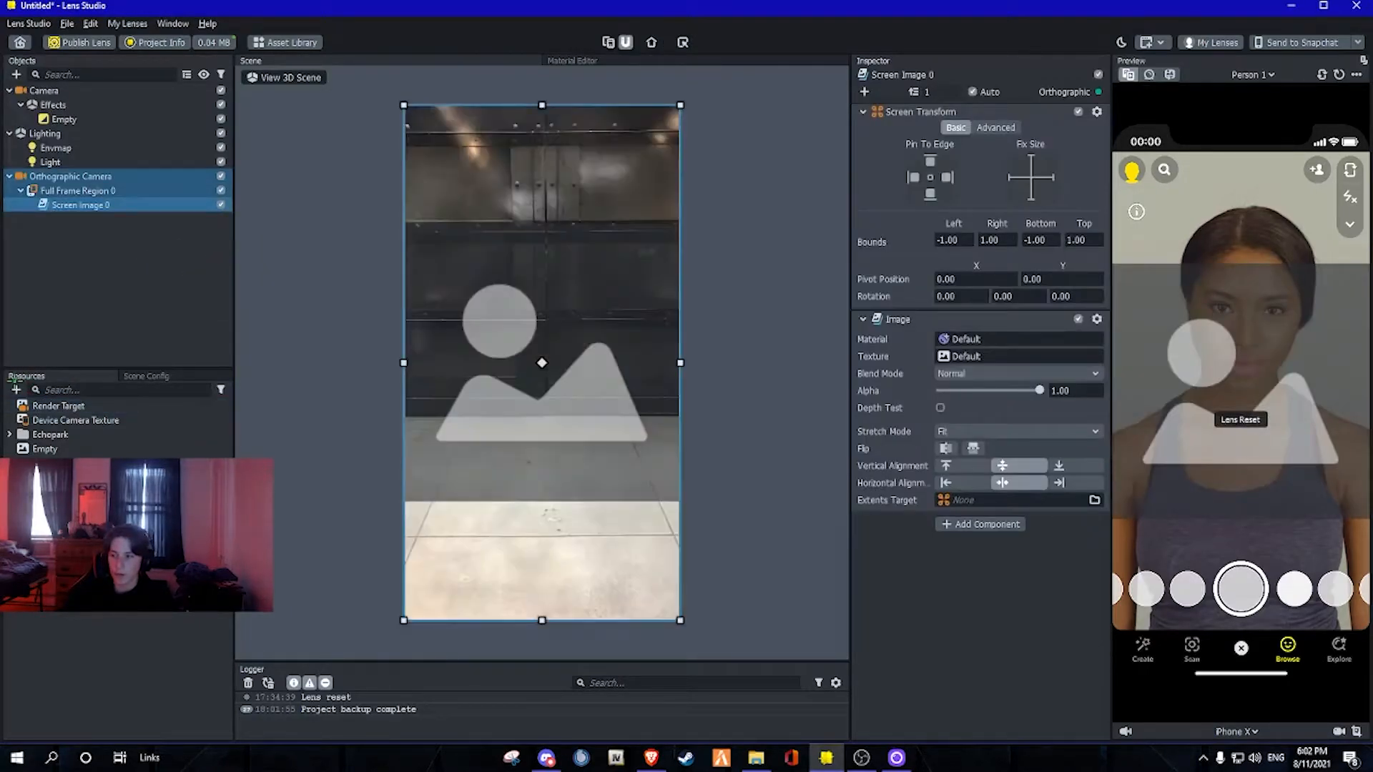
# Import the grain moving.lsmat material from the snapchat materials folder into the project resources
pyautogui.click(15, 389)
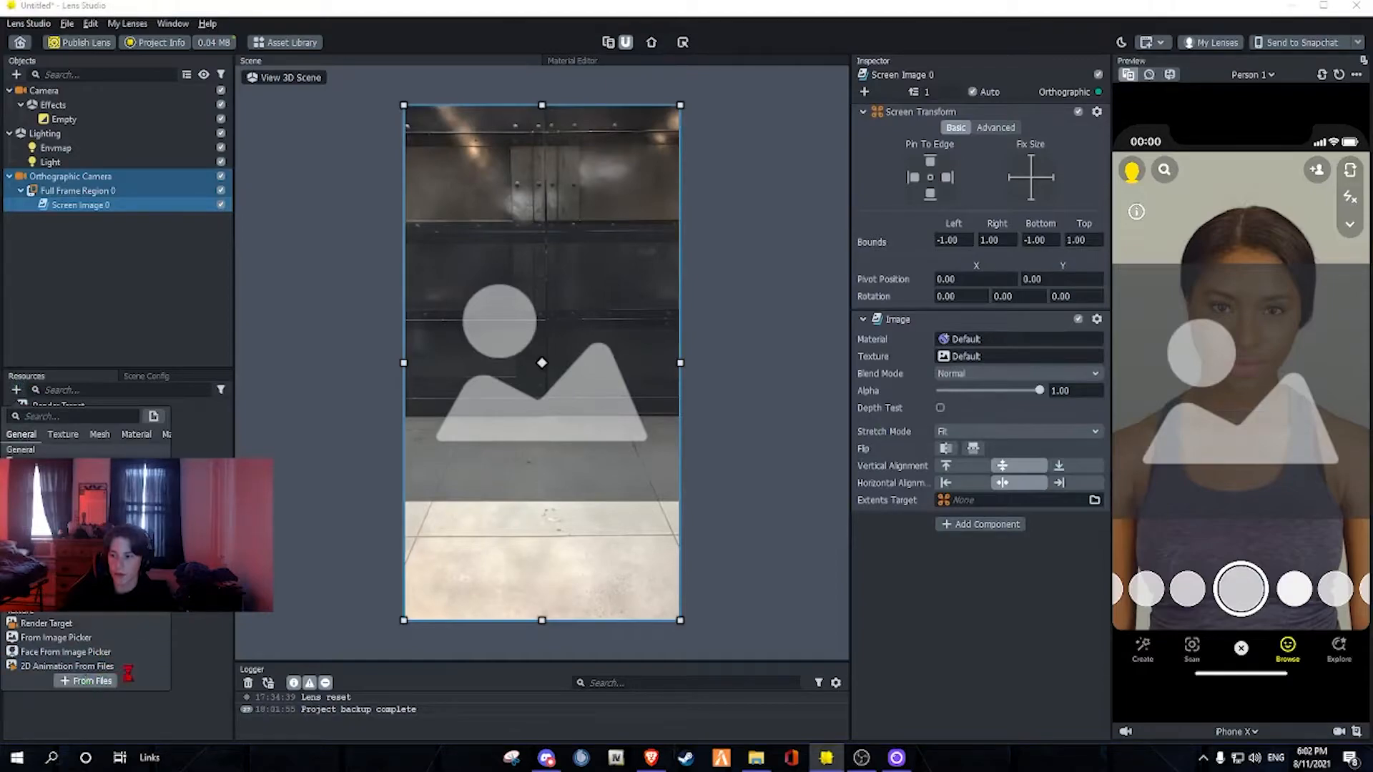
pyautogui.click(86, 680)
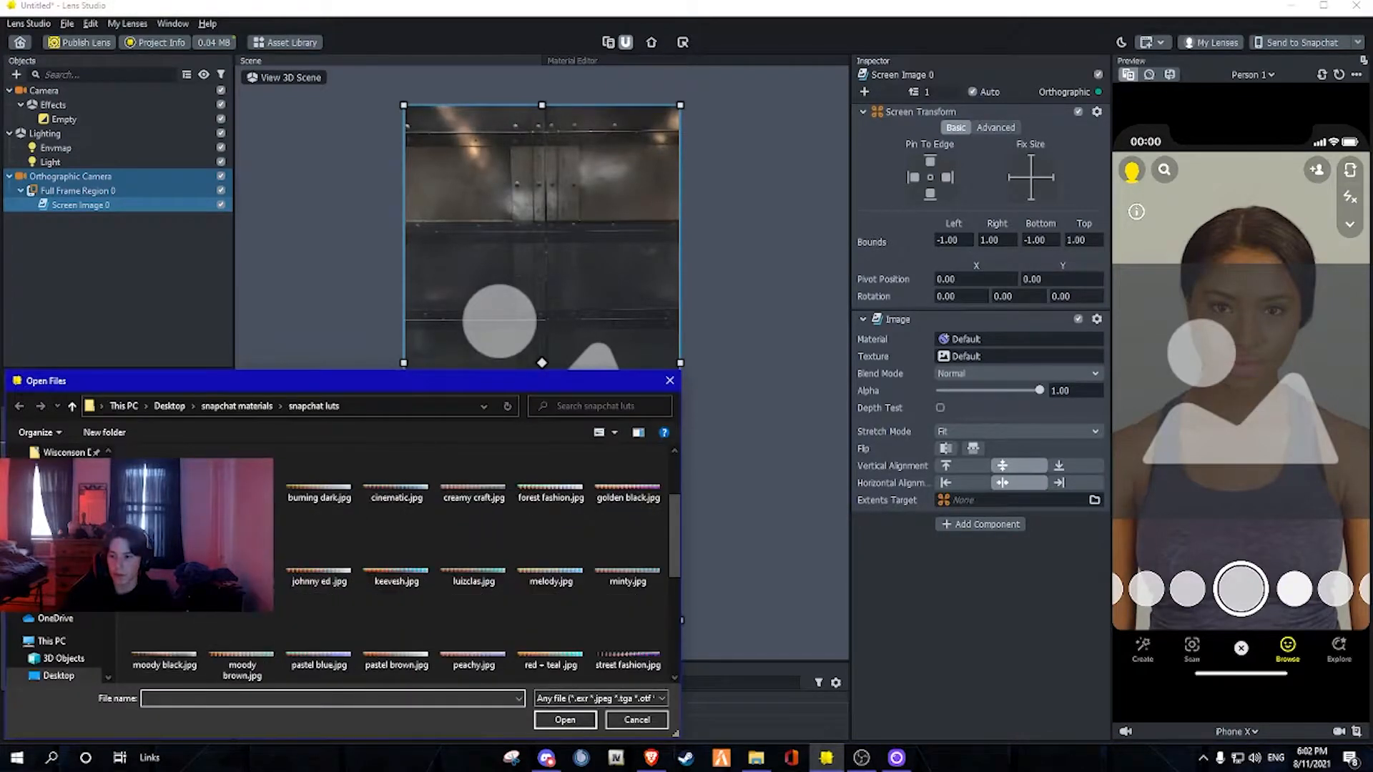
pyautogui.scroll(-5, 330, 541)
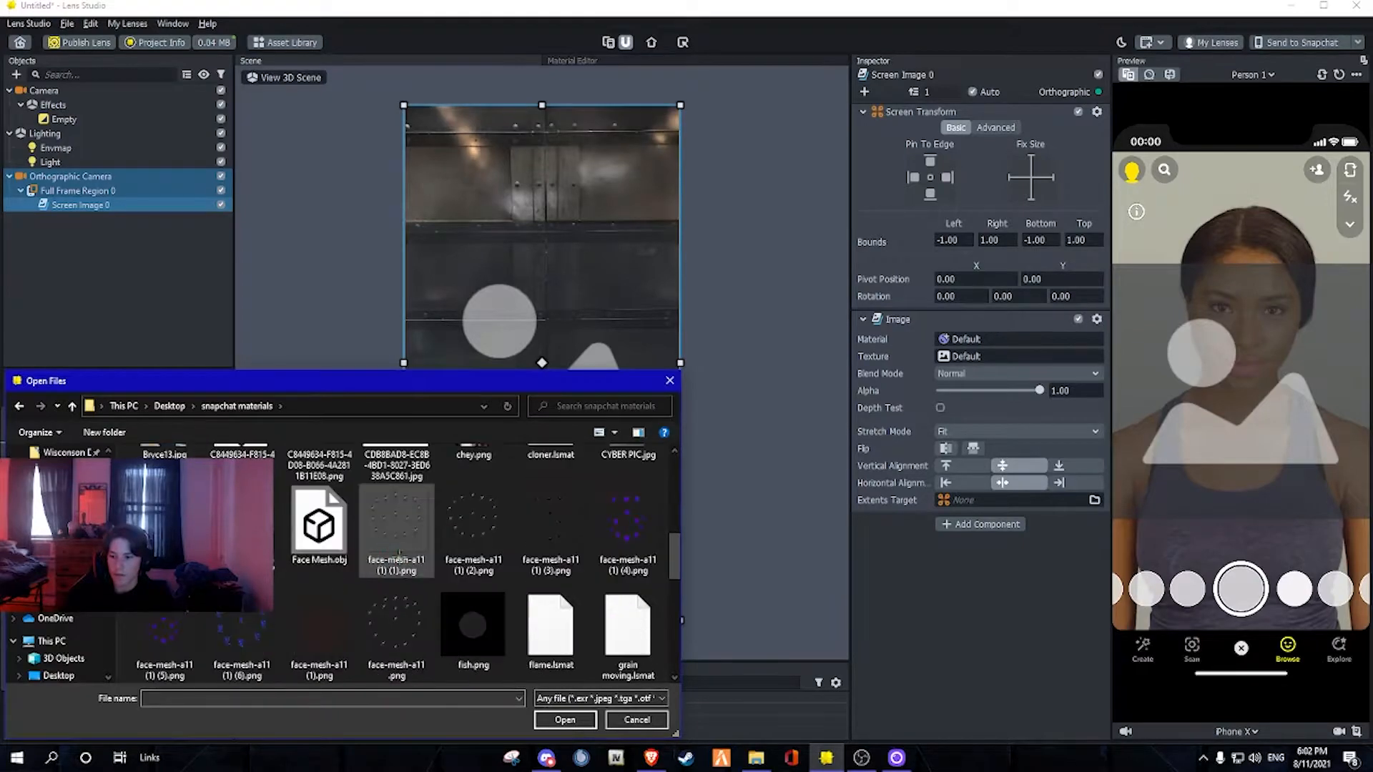
pyautogui.scroll(-1, 427, 591)
pyautogui.scroll(-5, 427, 591)
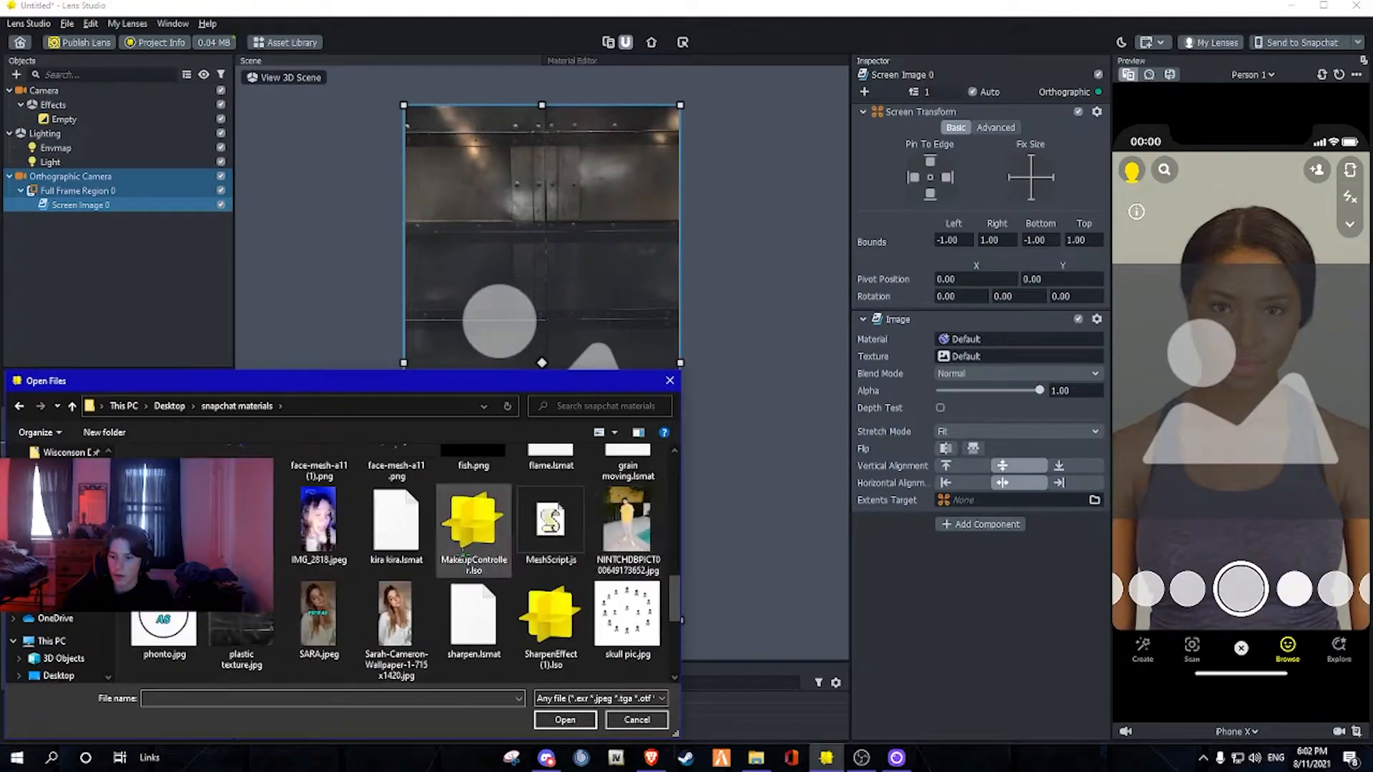
pyautogui.scroll(10, 490, 572)
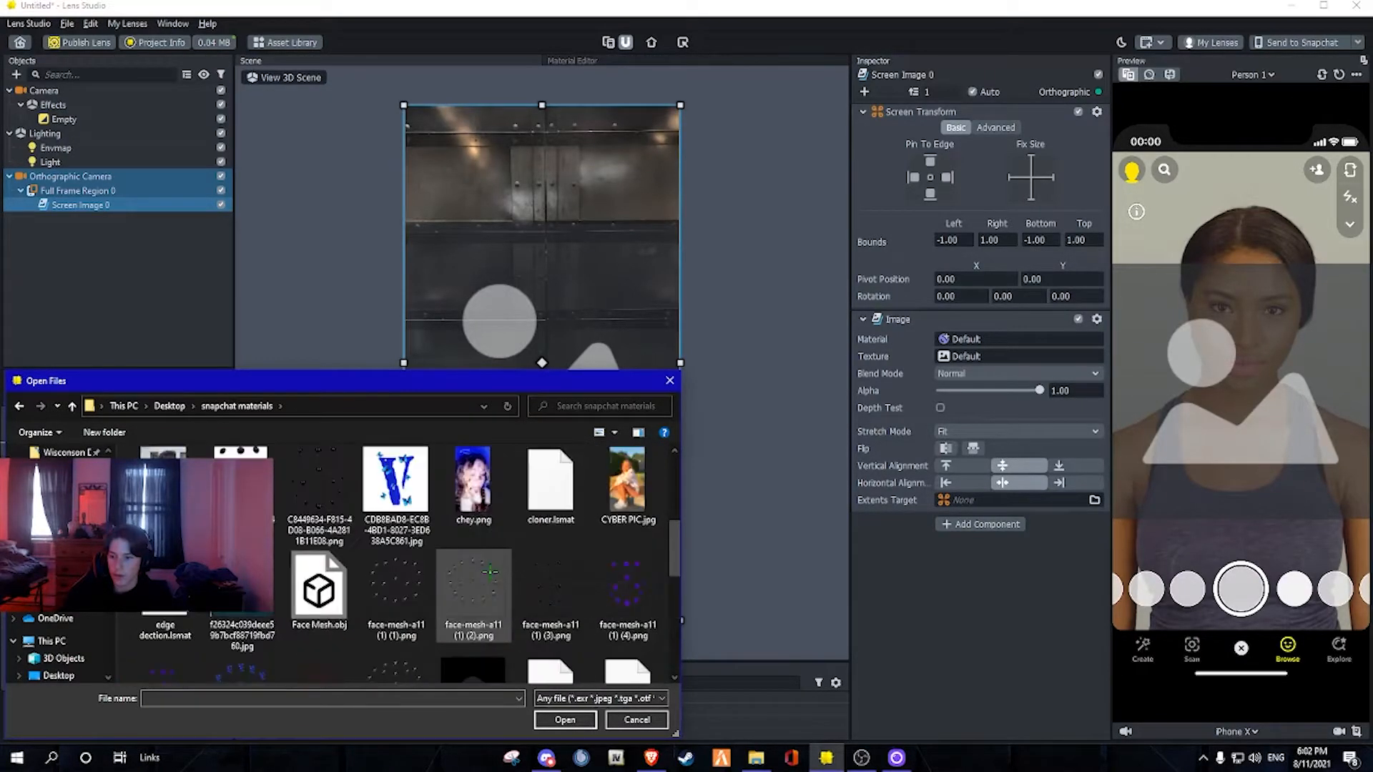
pyautogui.scroll(-5, 491, 572)
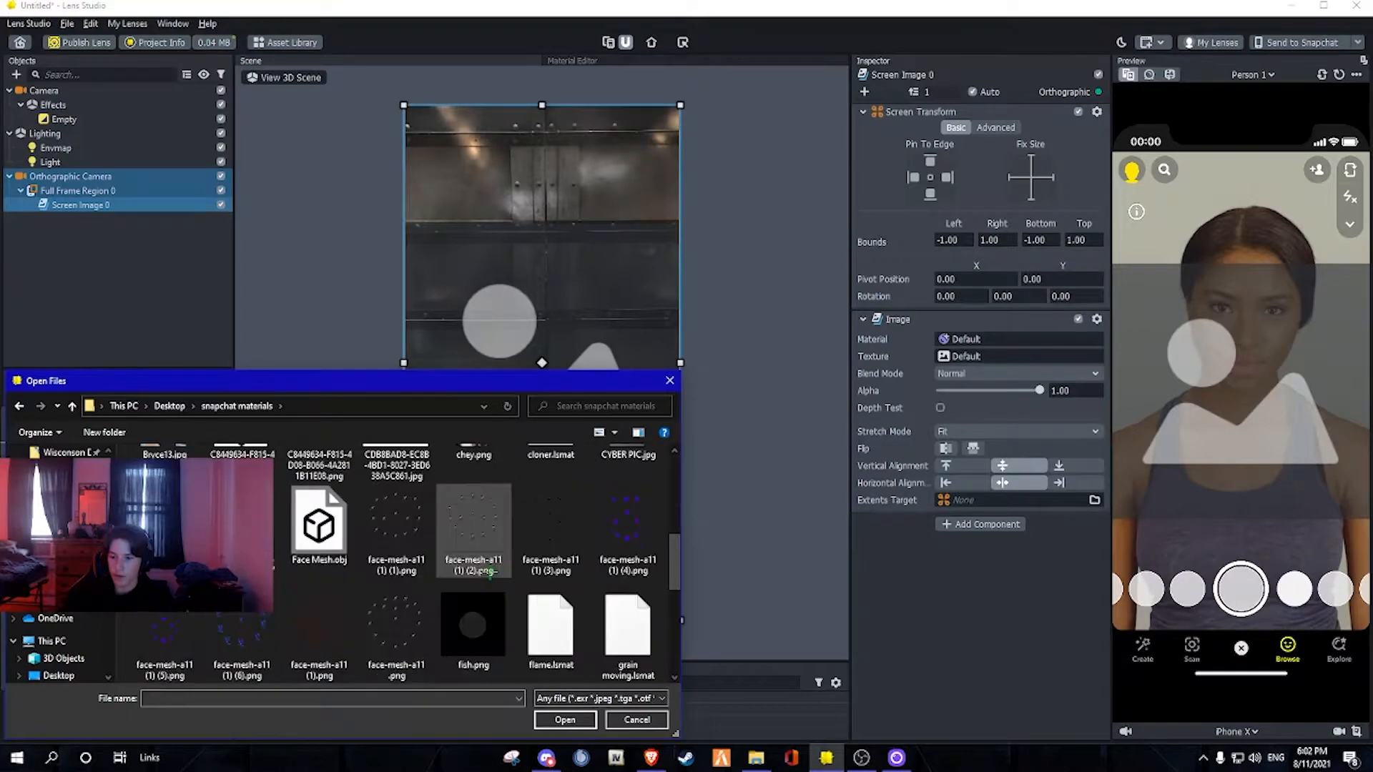
pyautogui.doubleClick(626, 630)
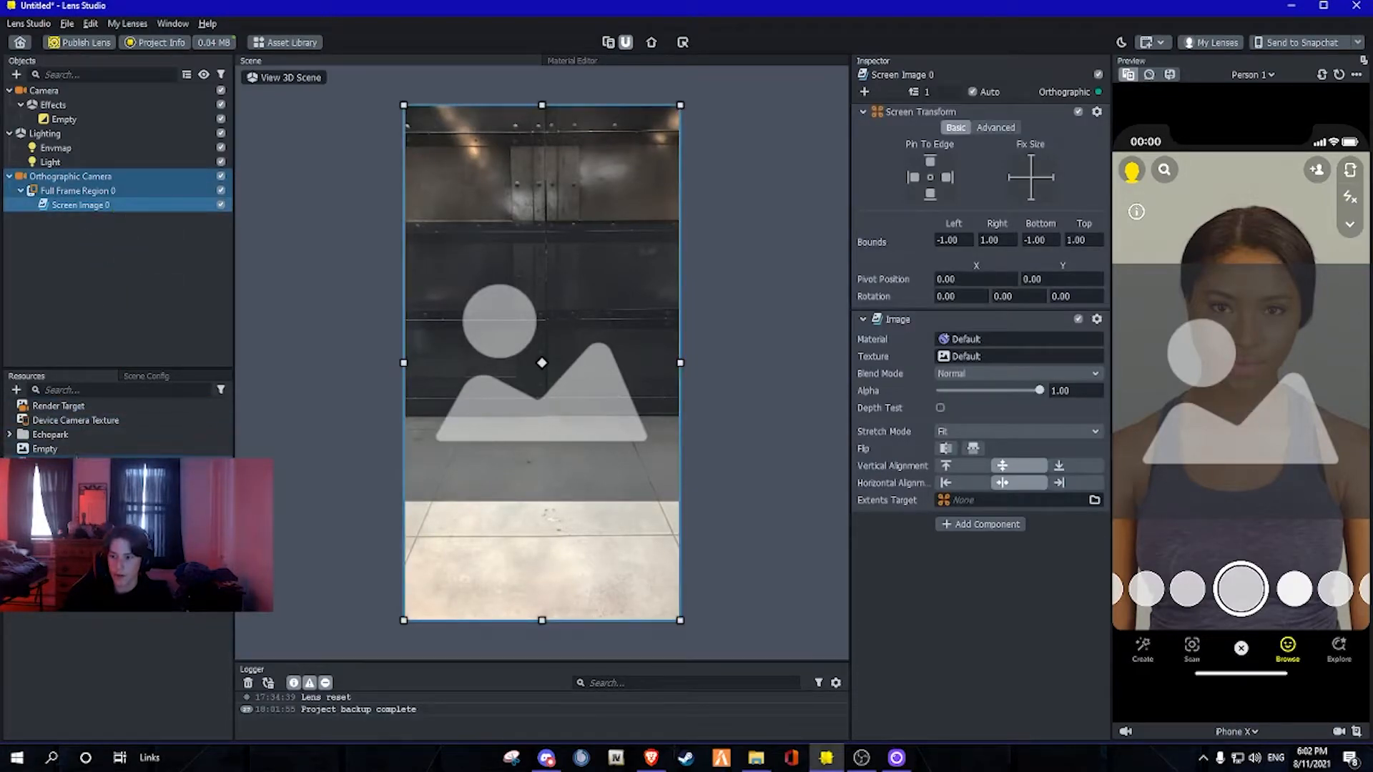
# Assign the grain moving material to Screen Image 0 and set its stretch mode to Stretch
pyautogui.moveTo(166, 462); pyautogui.dragTo(621, 397)
pyautogui.moveTo(981, 344); pyautogui.dragTo(979, 339)
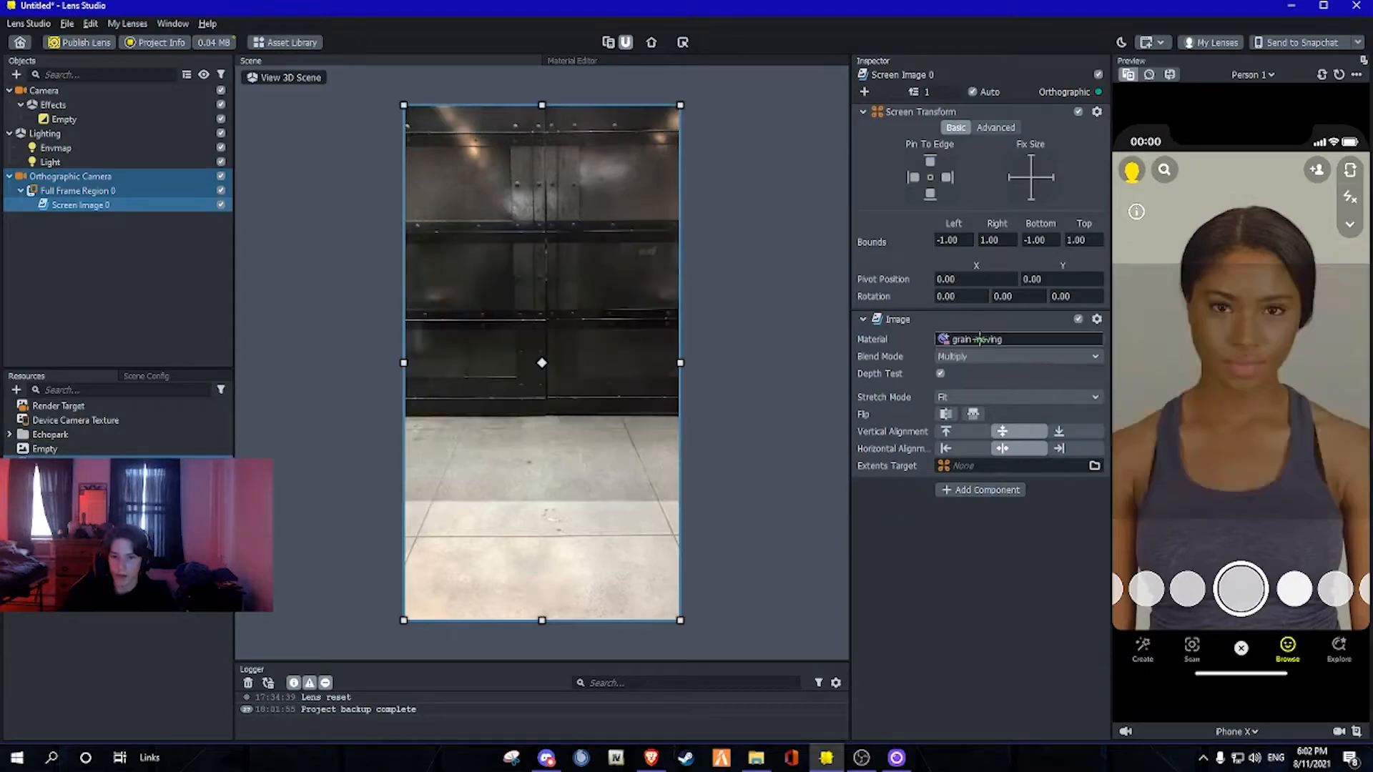
pyautogui.click(990, 398)
pyautogui.click(989, 412)
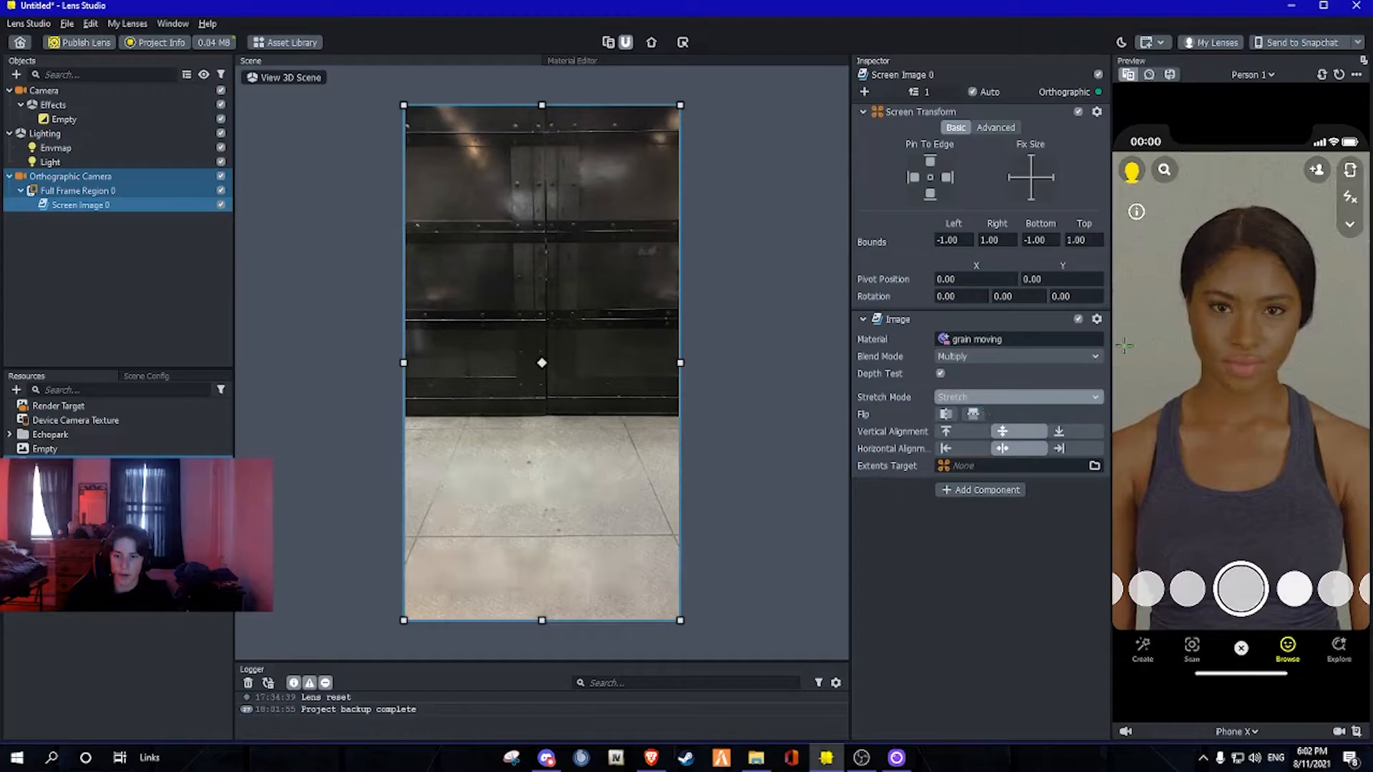
# Set the grain size of the grain moving material to about 298.32
pyautogui.click(129, 463)
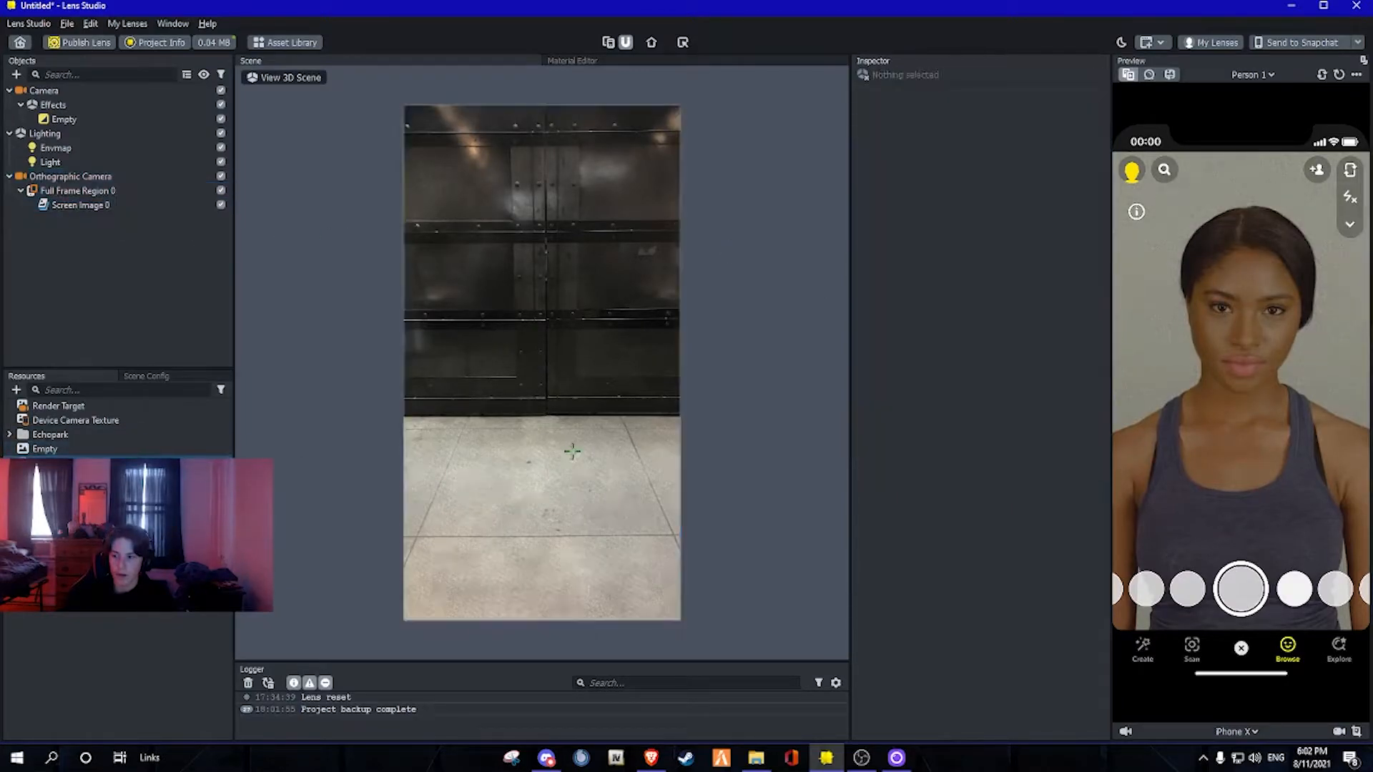
pyautogui.moveTo(1045, 339)
pyautogui.mouseDown()
pyautogui.moveTo(960, 339)
pyautogui.moveTo(1030, 339)
pyautogui.mouseUp()
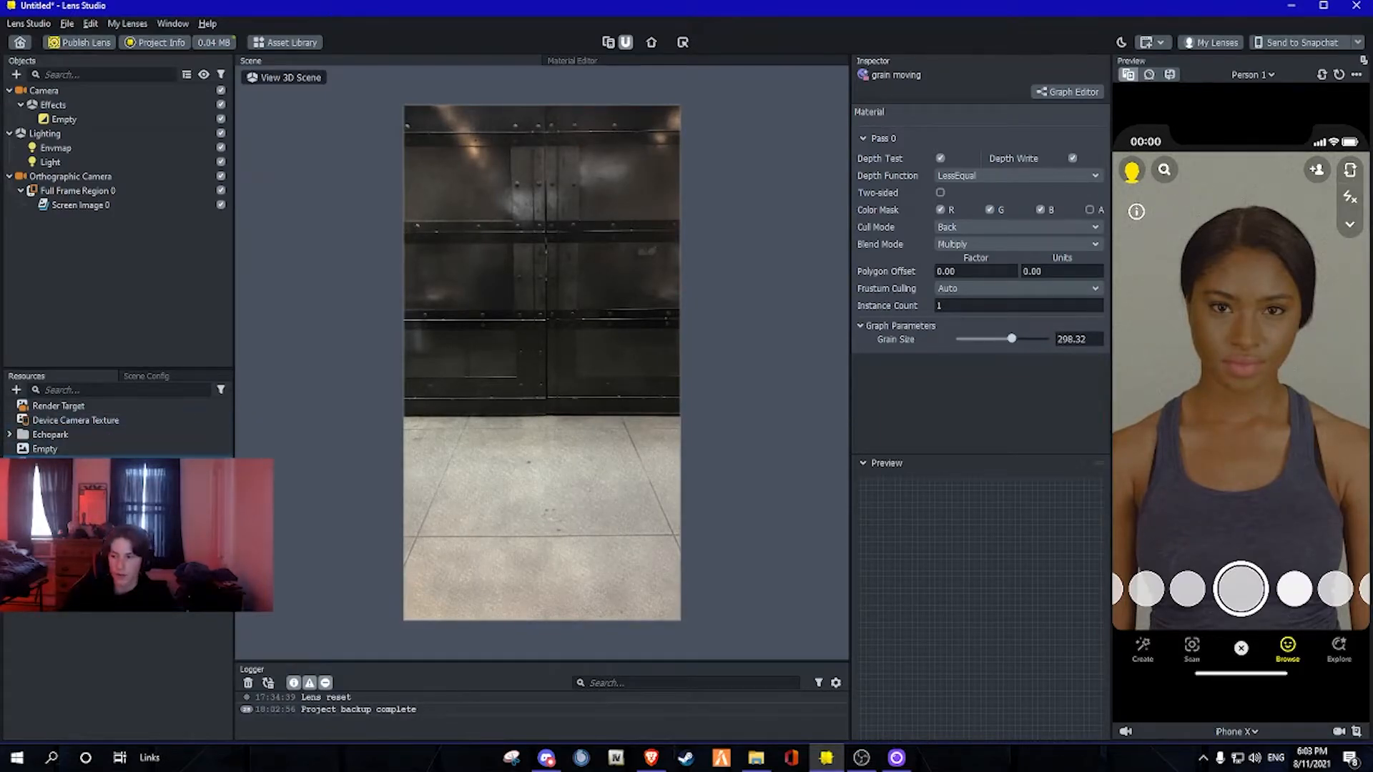
# Delete Screen Image 0 from the orthographic camera's full frame region
pyautogui.click(107, 205)
pyautogui.rightClick(111, 205)
pyautogui.click(189, 325)
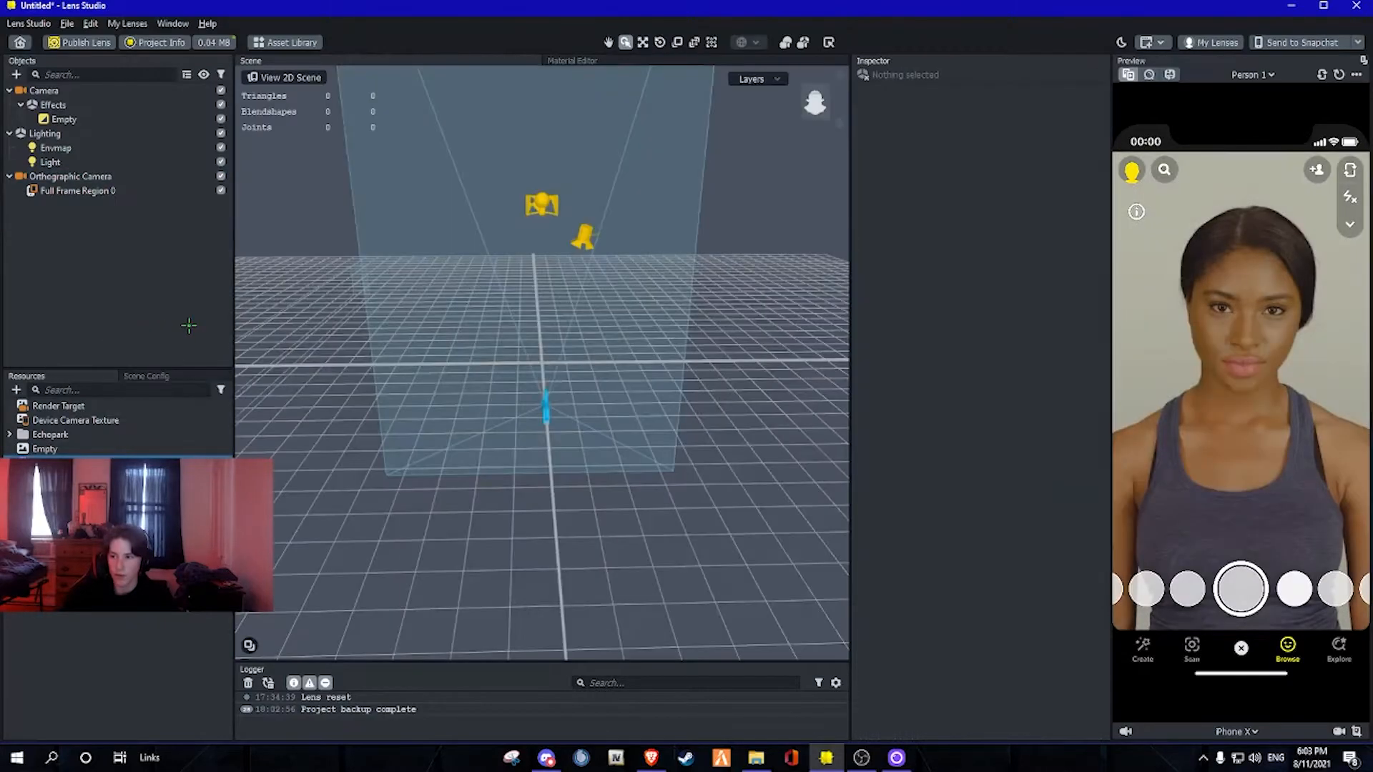
pyautogui.rightClick(116, 191)
pyautogui.click(76, 305)
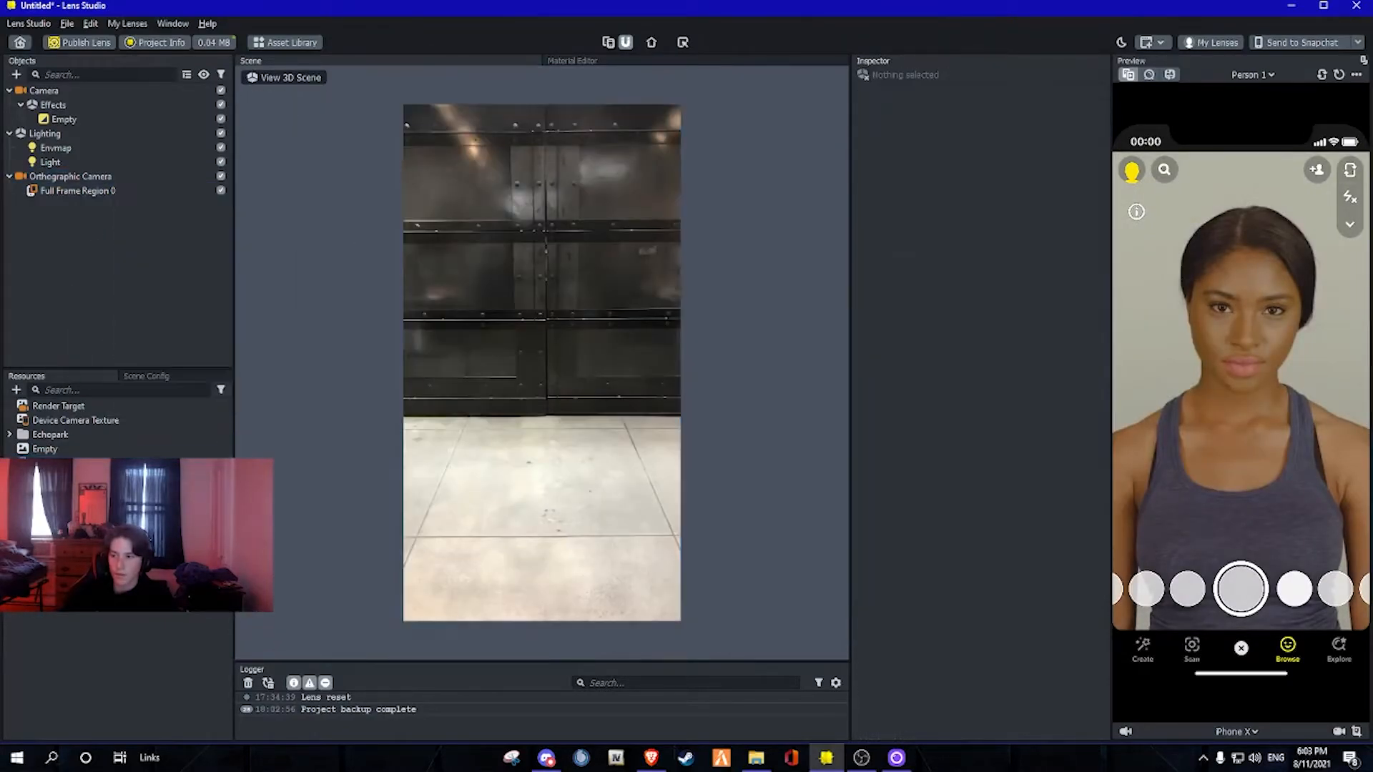
# Add a Screen Text object reading "subscribe to", the channel handle, and "for more"
pyautogui.click(16, 74)
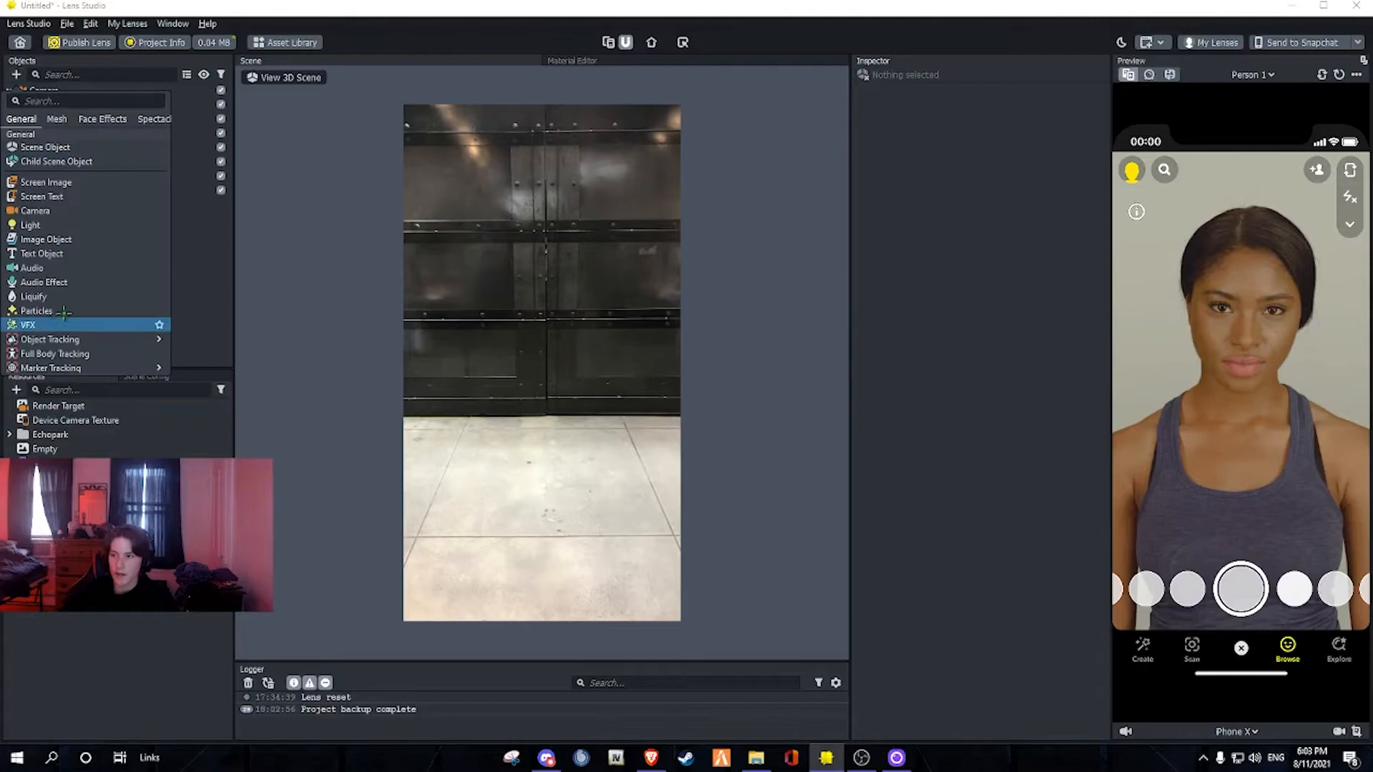
pyautogui.click(61, 196)
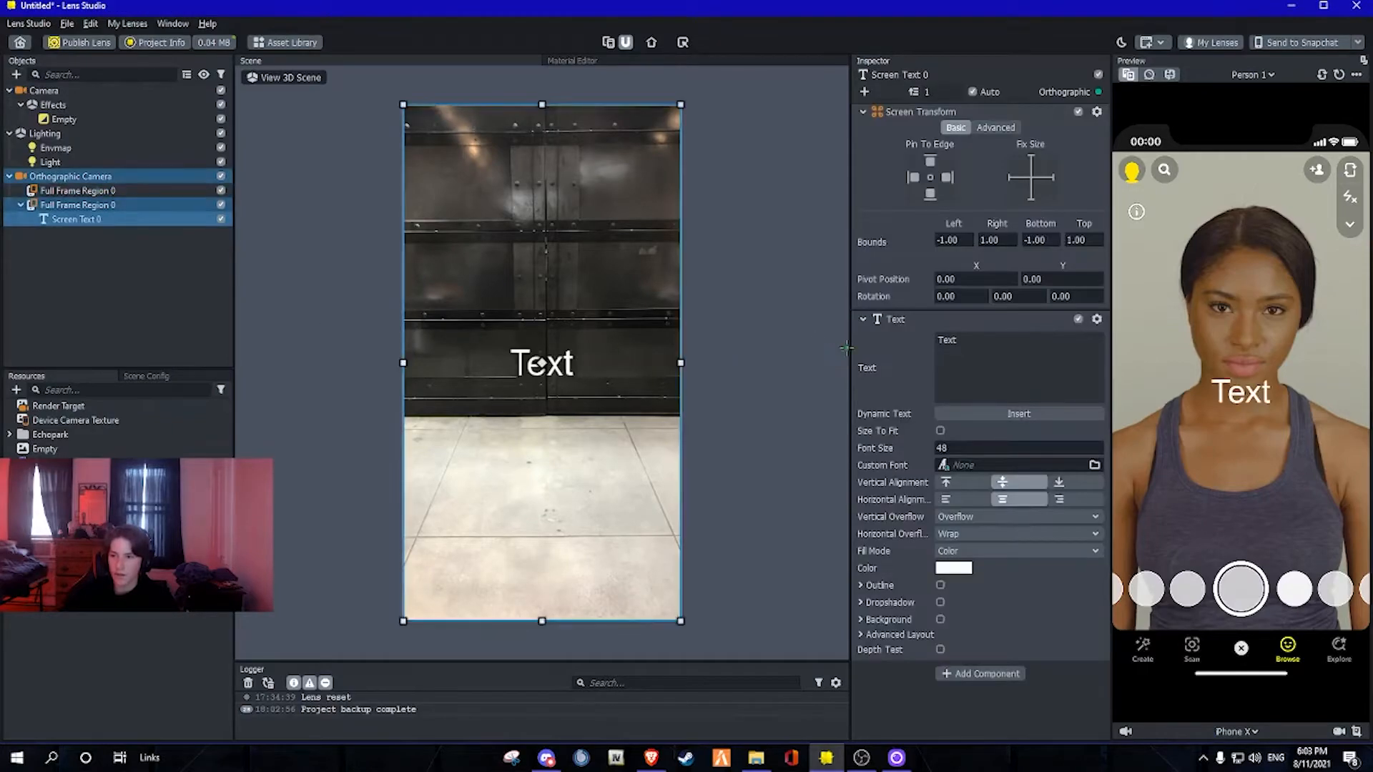
pyautogui.press('BackSpace')
pyautogui.press('BackSpace')
pyautogui.press('BackSpace')
pyautogui.press('BackSpace')
pyautogui.write('subscribve')
pyautogui.press('BackSpace')
pyautogui.press('BackSpace')
pyautogui.write('e toi')
pyautogui.press('BackSpace')
pyautogui.write('#')
pyautogui.press('BackSpace')
pyautogui.write('@rj')
pyautogui.press('BackSpace')
pyautogui.write('ku')
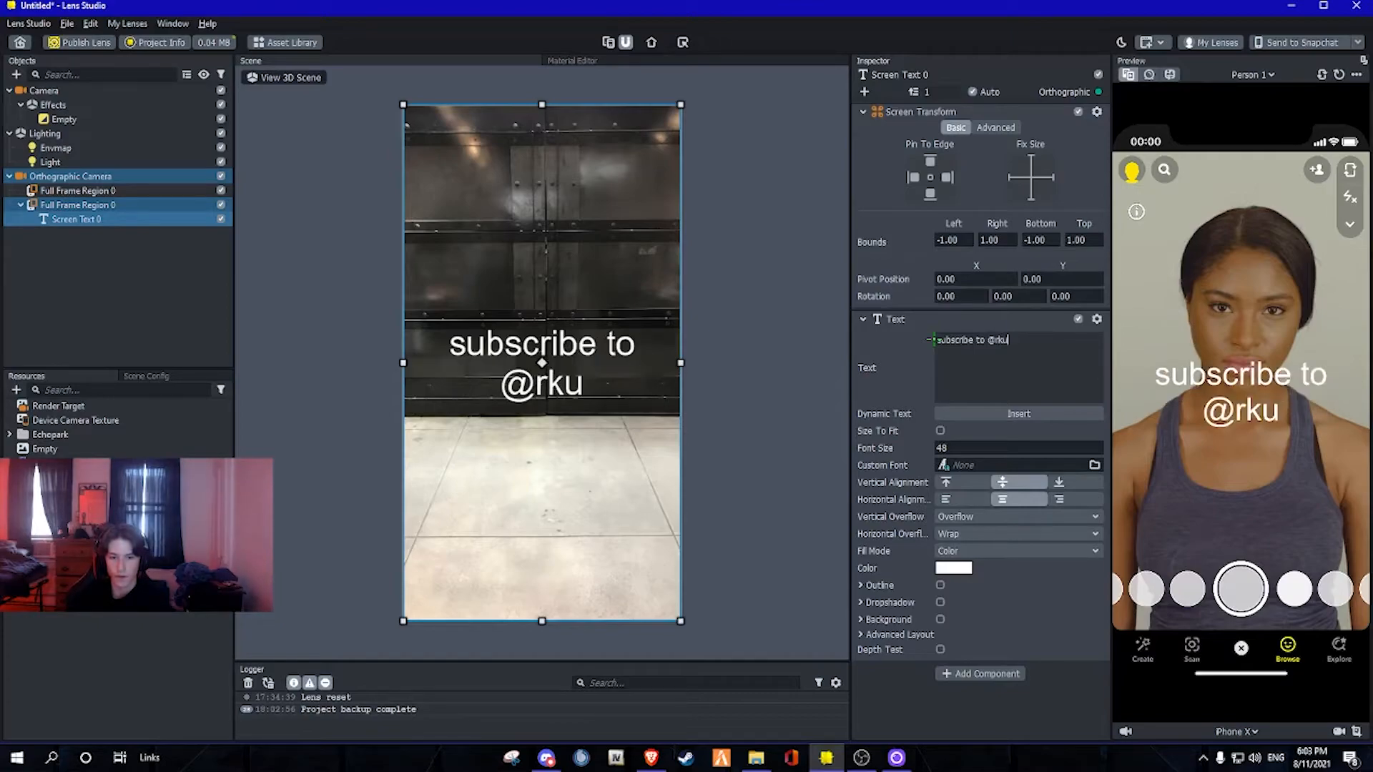
pyautogui.press('BackSpace')
pyautogui.write('io')
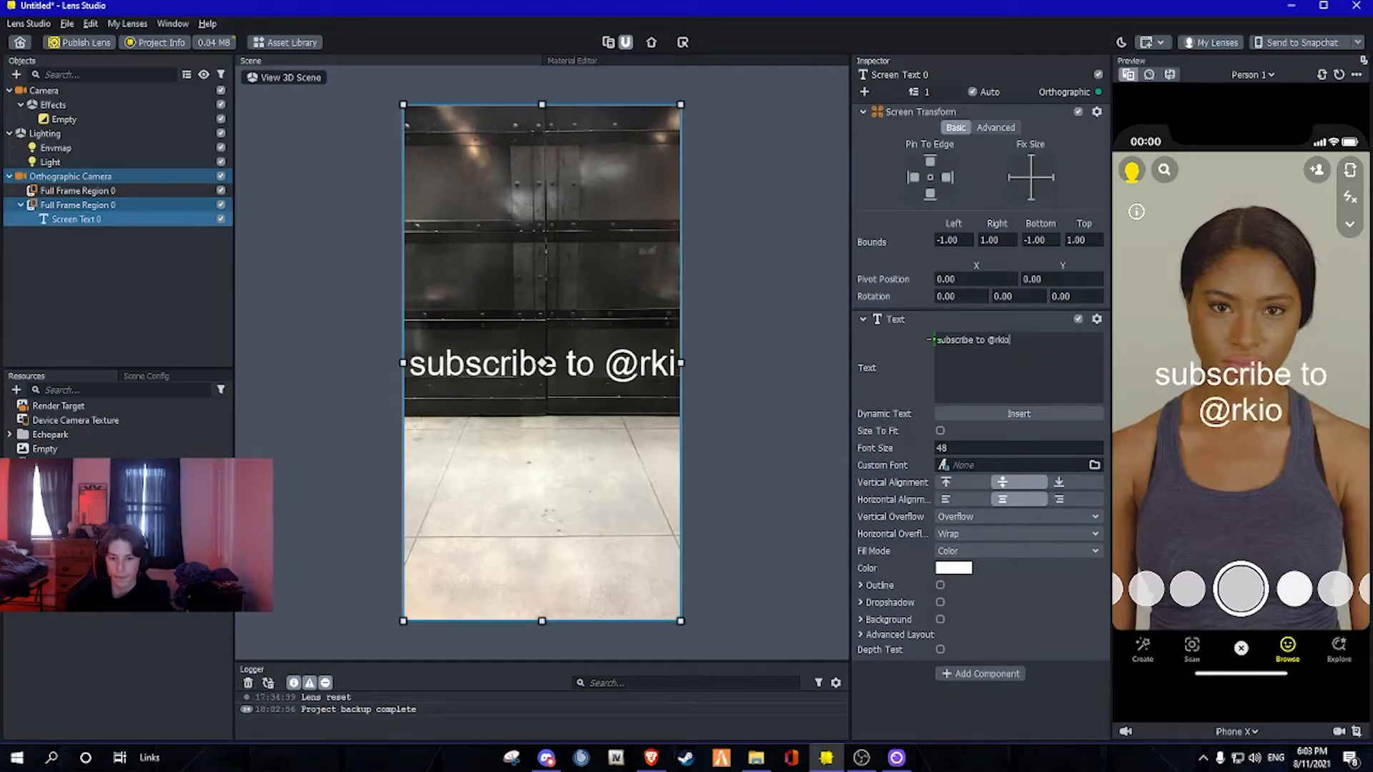
pyautogui.write('ske16 fir')
pyautogui.press('BackSpace')
pyautogui.write('o')
pyautogui.press('BackSpace')
pyautogui.press('BackSpace')
pyautogui.write('or moi')
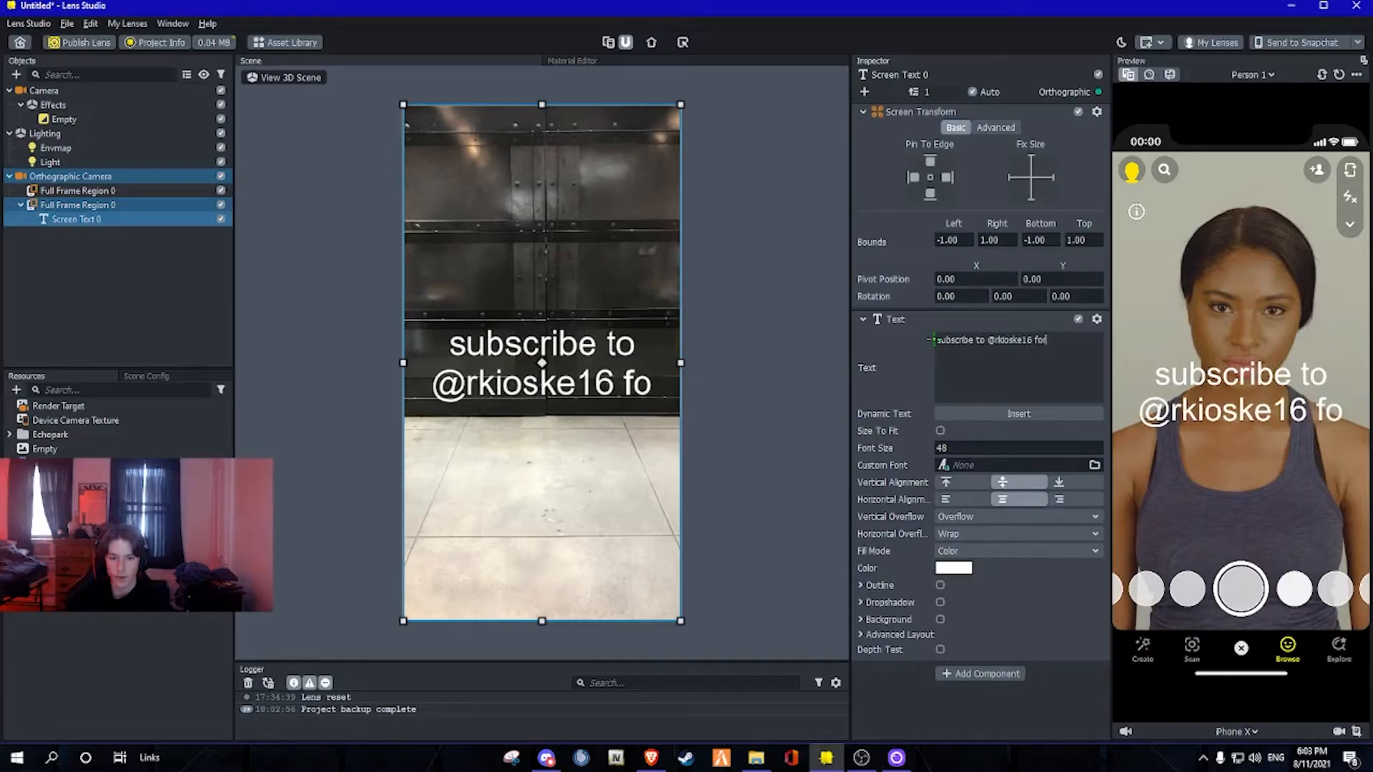
pyautogui.write('r')
pyautogui.press('BackSpace')
pyautogui.press('BackSpace')
pyautogui.write('re')
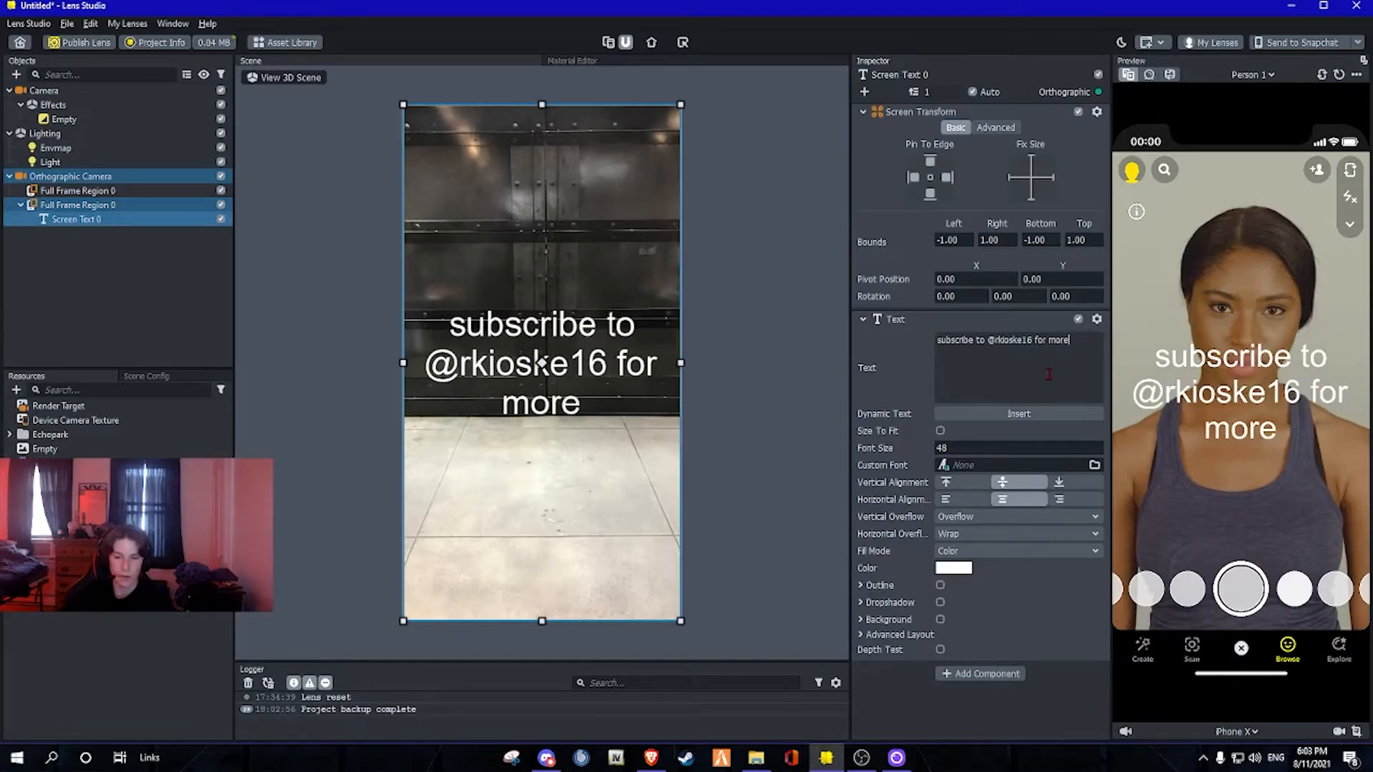
# Import AVENGEANCE MIGHTIEST AVENGER.otf from the avengeance_mightiest_avenger folder on the Desktop and apply it as the screen text's custom font
pyautogui.click(1010, 463)
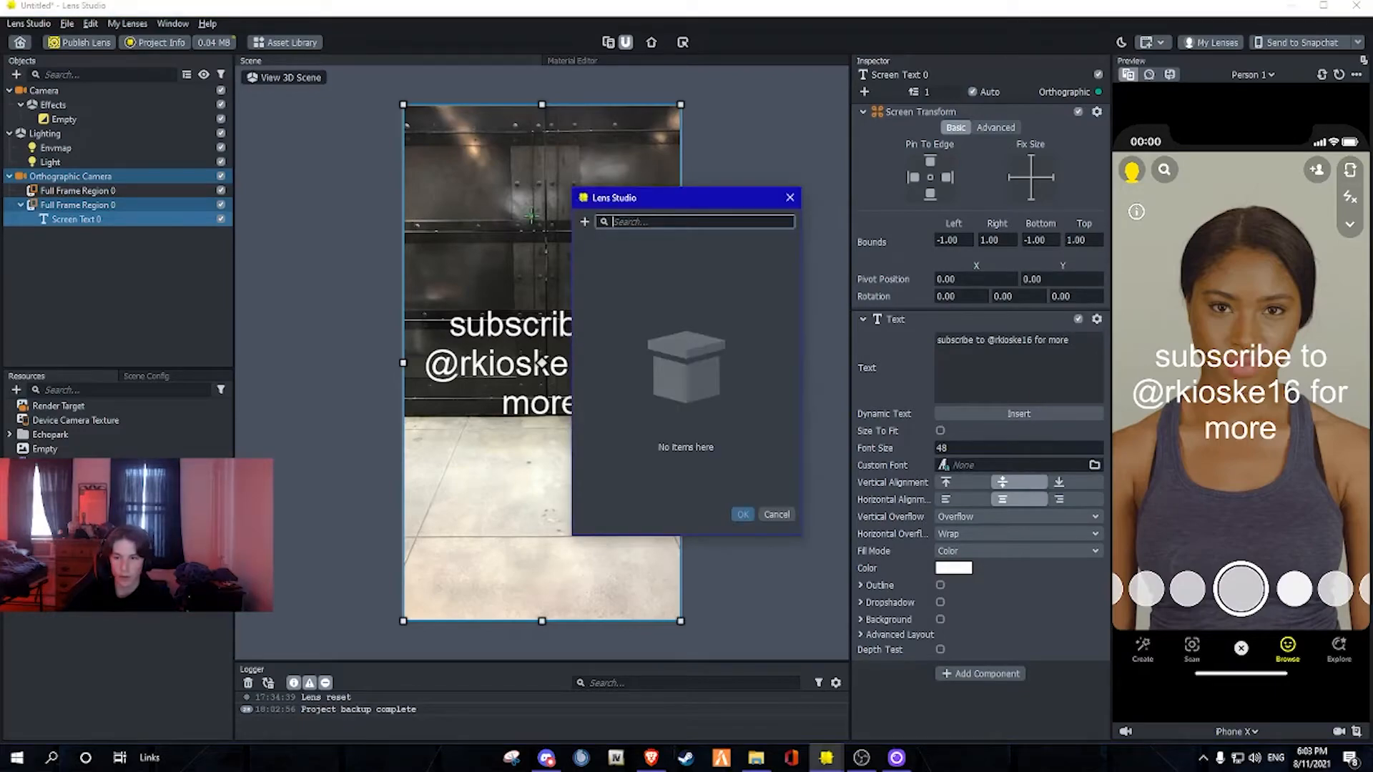
pyautogui.click(584, 221)
pyautogui.click(585, 513)
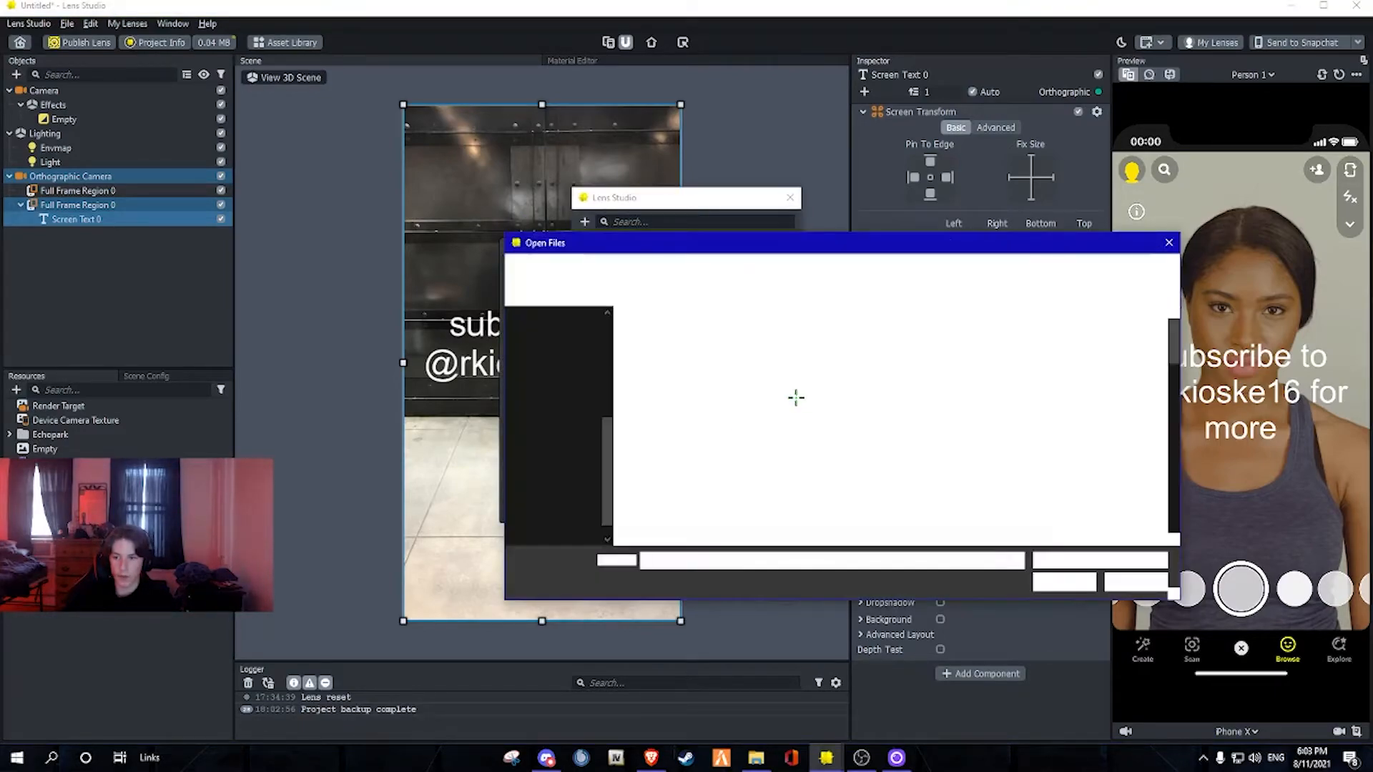
pyautogui.click(569, 449)
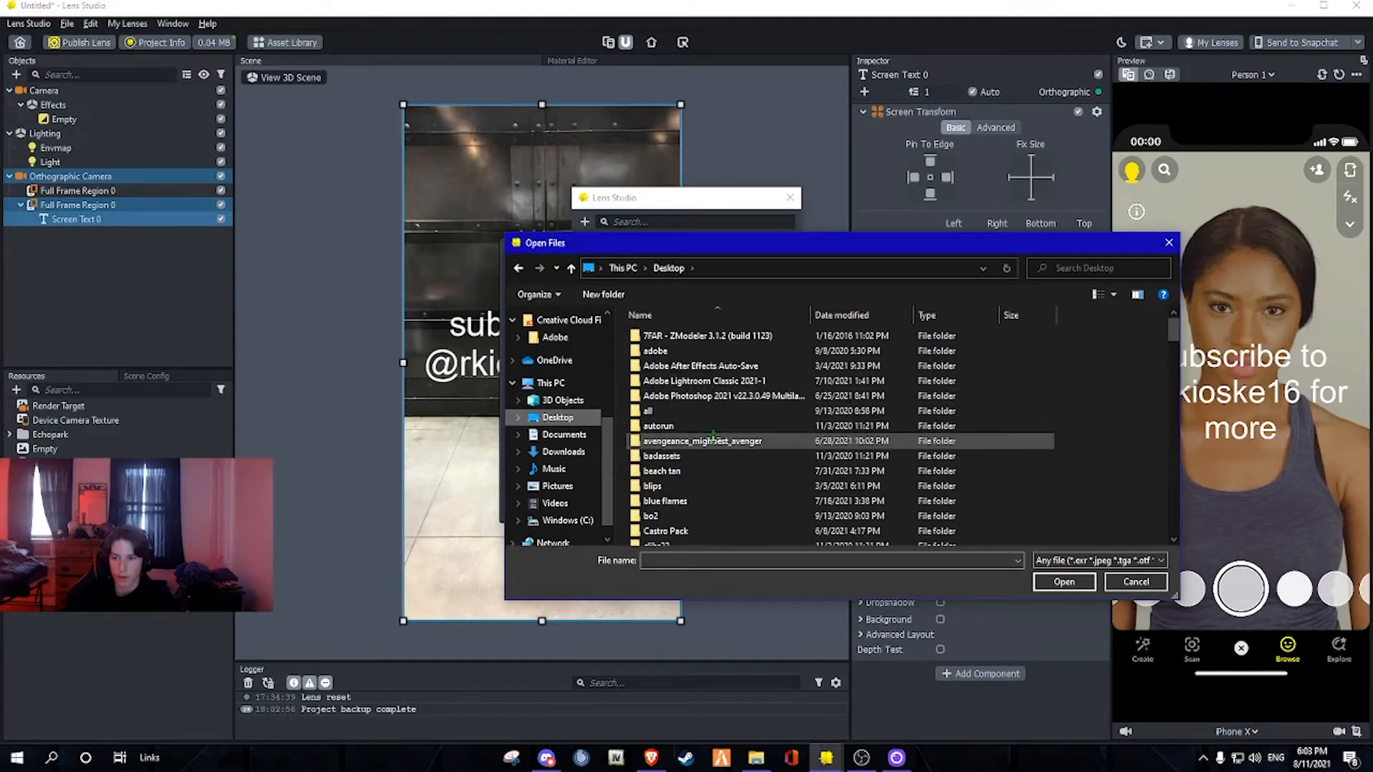
pyautogui.doubleClick(713, 440)
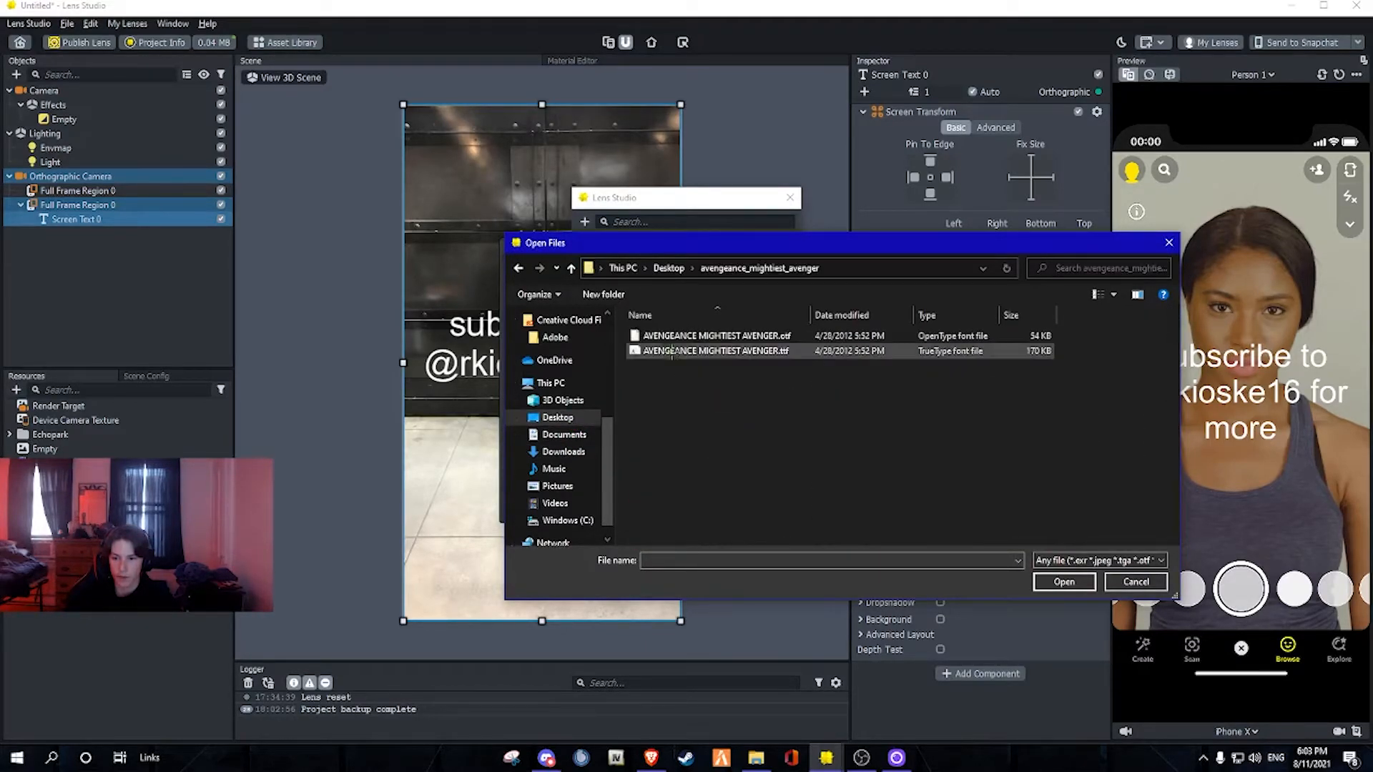
pyautogui.doubleClick(705, 336)
pyautogui.click(741, 512)
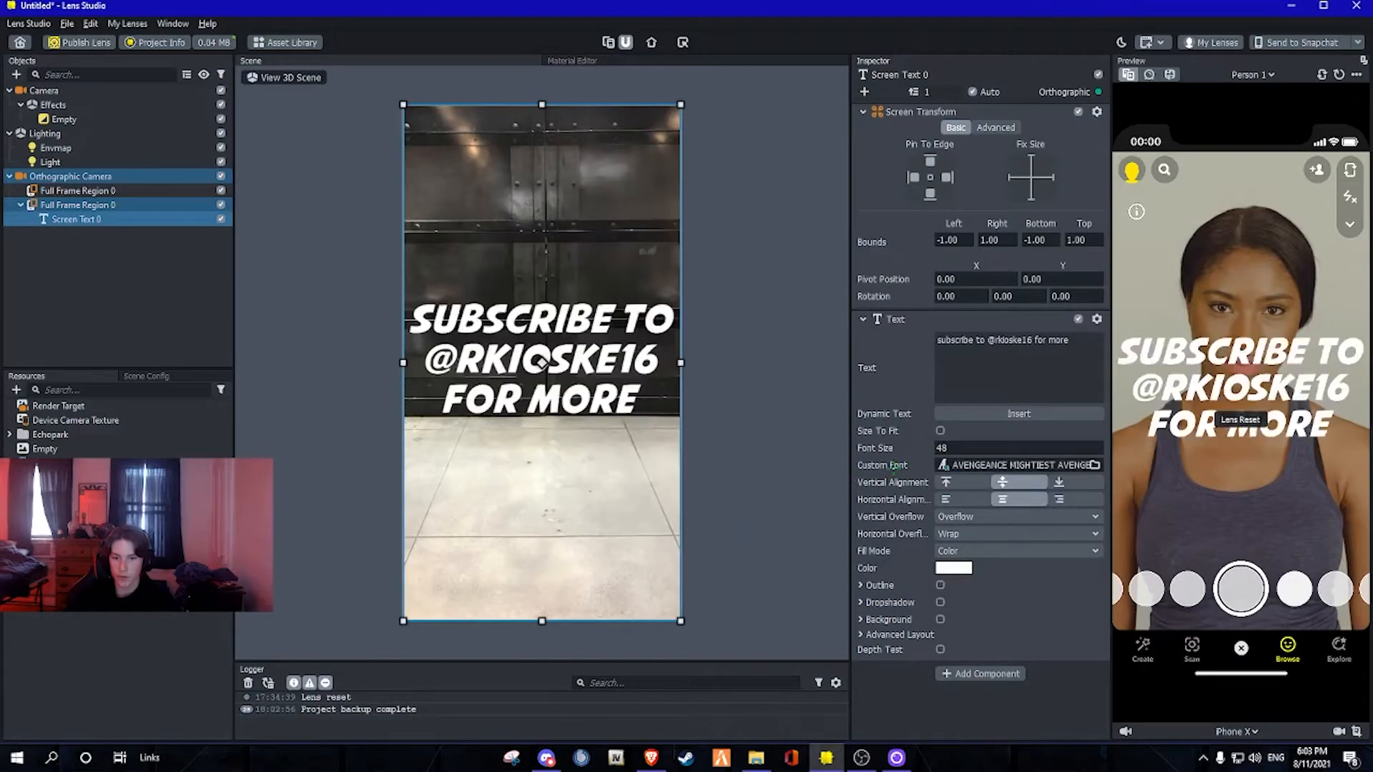
# Set the screen text's font size to 20 and move it straight down to vertical bounds of about -1.4522 and 0.5478
pyautogui.click(936, 448)
pyautogui.write('20')
pyautogui.press('Return')
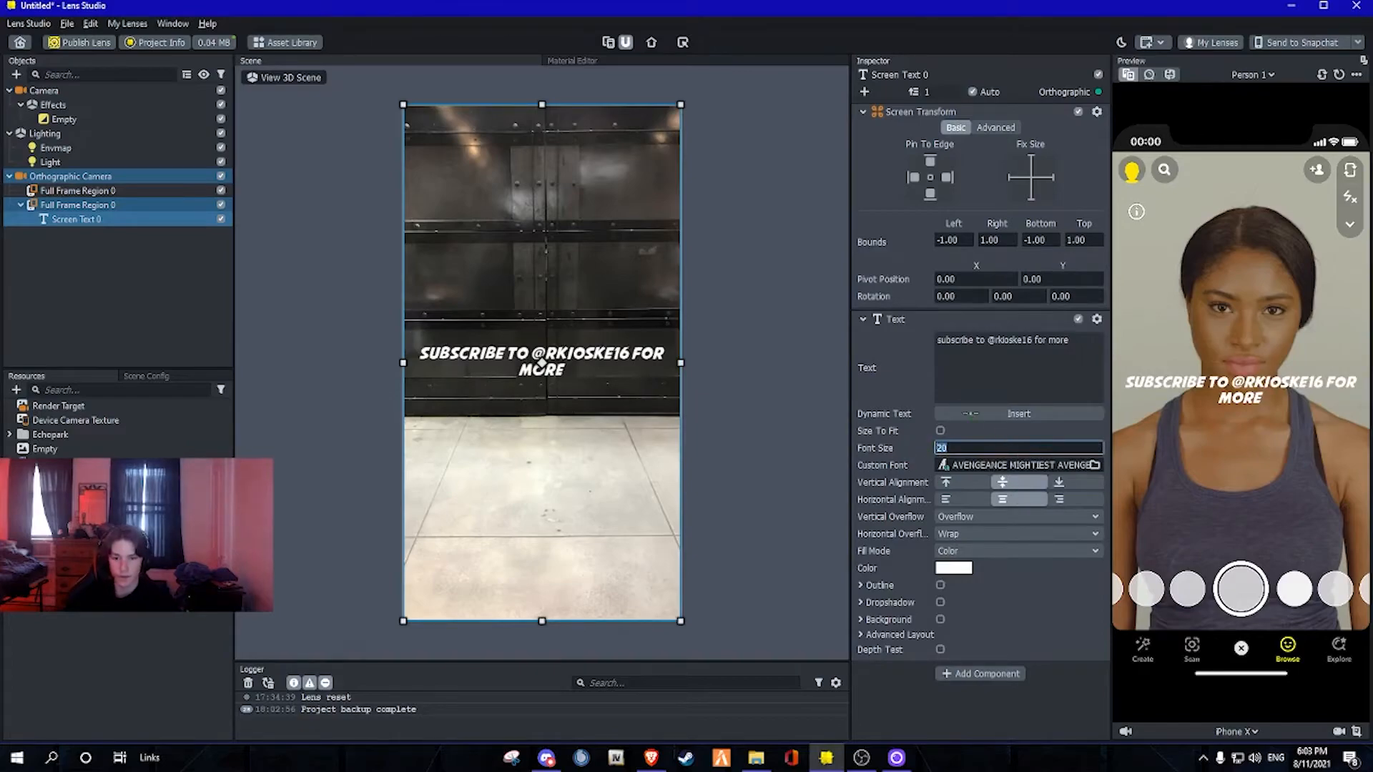
pyautogui.moveTo(542, 363); pyautogui.dragTo(542, 480)
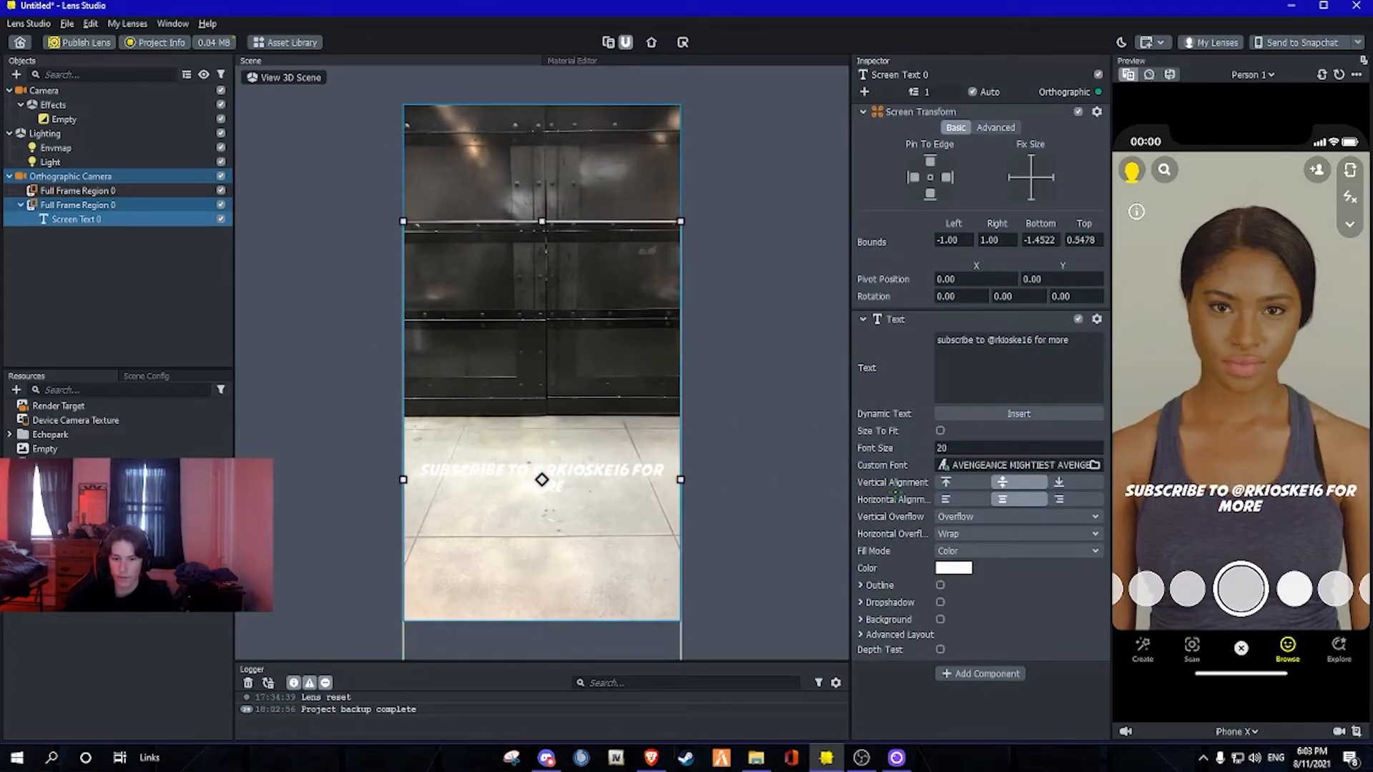
# Try dark red #aa0000 and black as the screen text color, and settle on white #ffffff
pyautogui.click(953, 568)
pyautogui.click(536, 254)
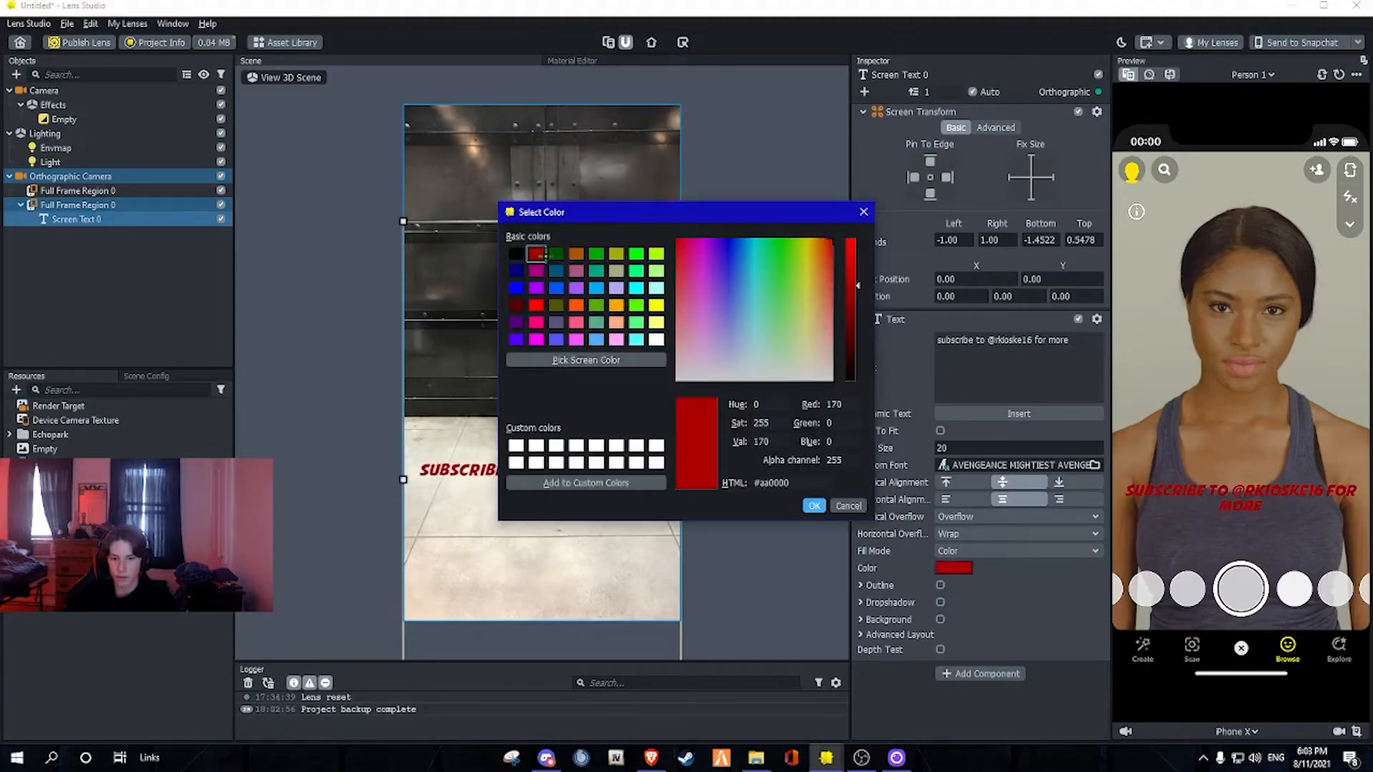
pyautogui.click(517, 255)
pyautogui.click(657, 339)
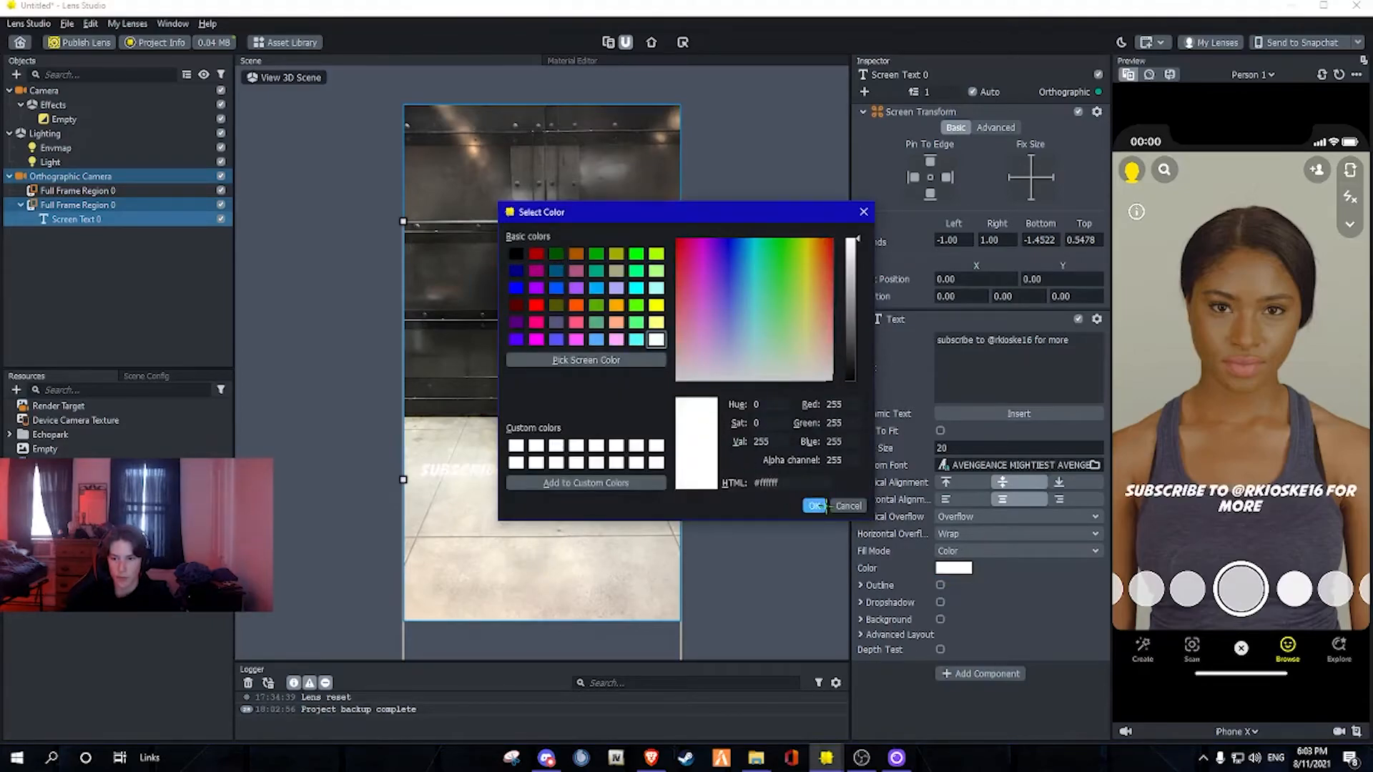
pyautogui.click(815, 505)
# Try a thicker black outline on the screen text and turn the outline off again
pyautogui.click(940, 585)
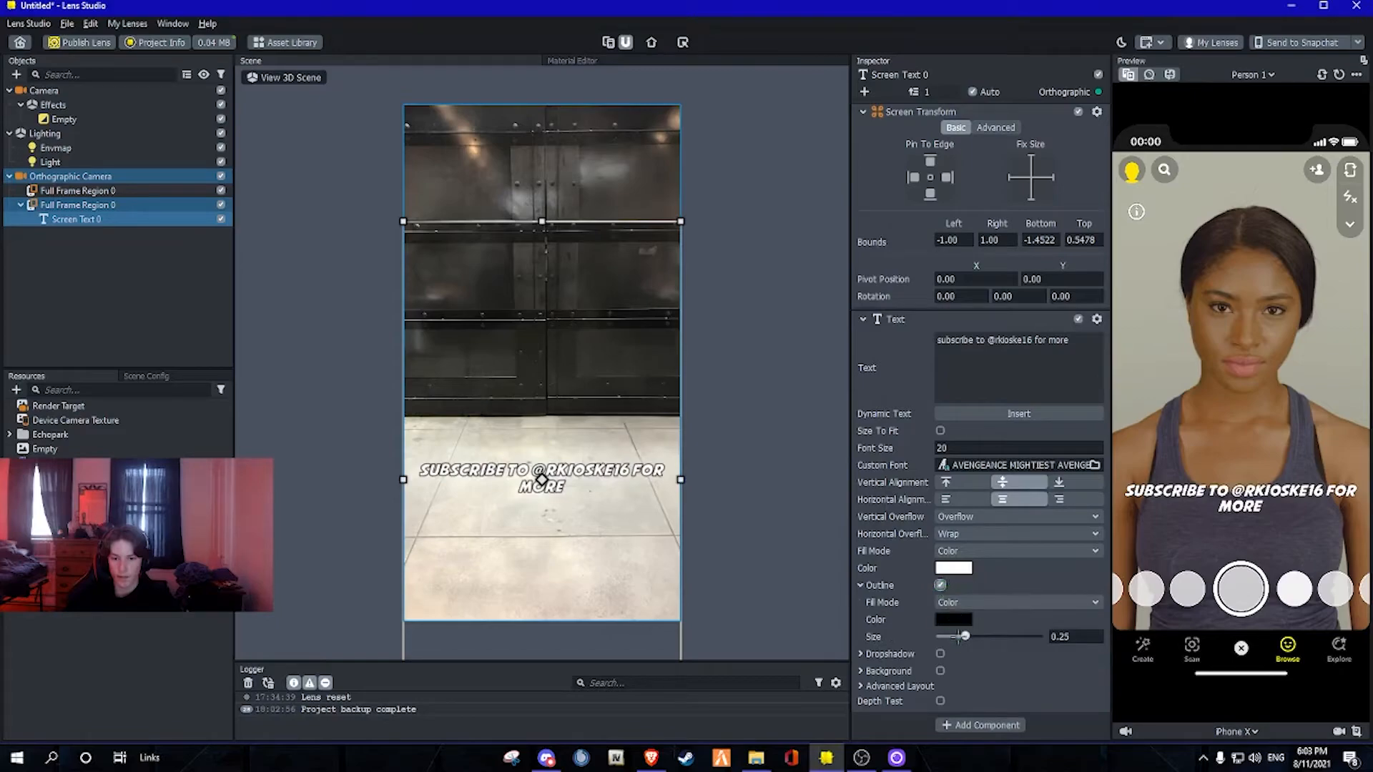
pyautogui.click(998, 635)
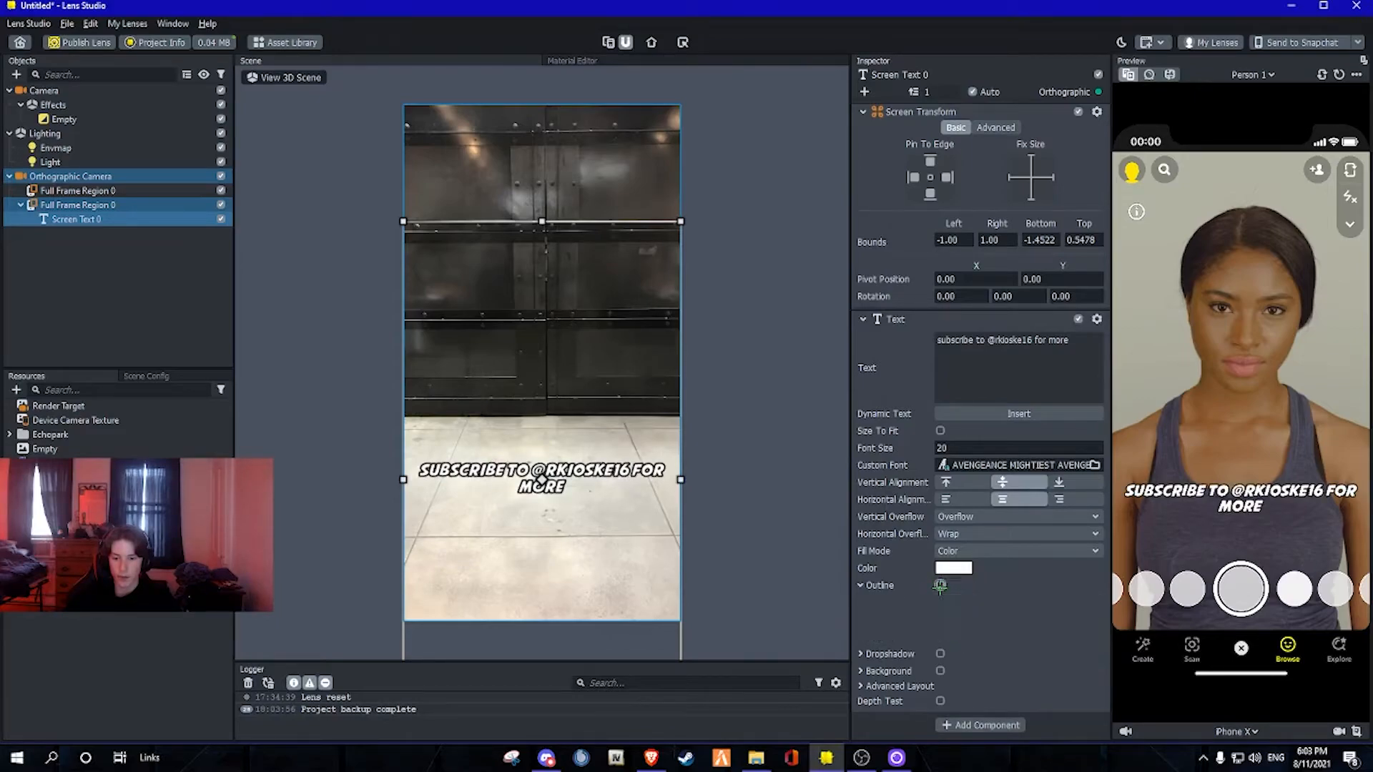
pyautogui.click(941, 585)
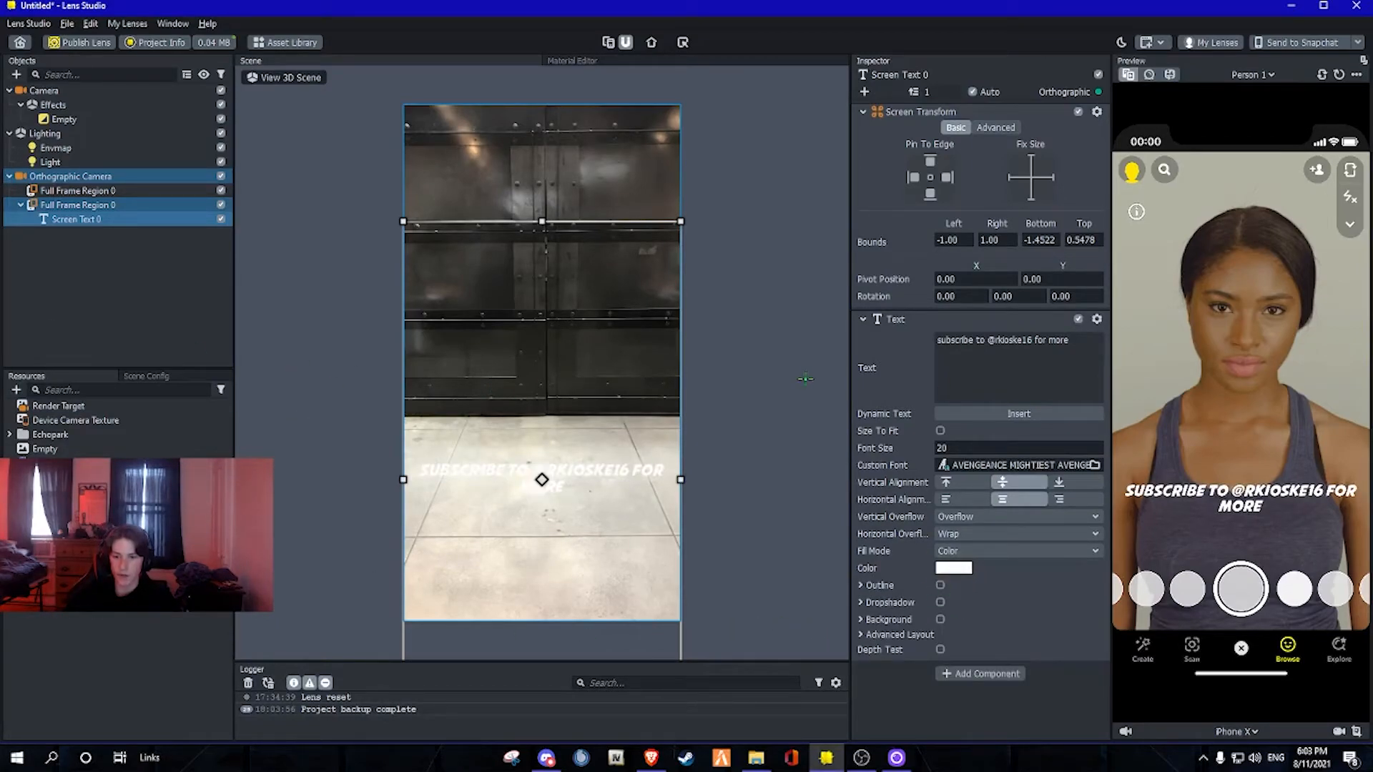
pyautogui.click(103, 295)
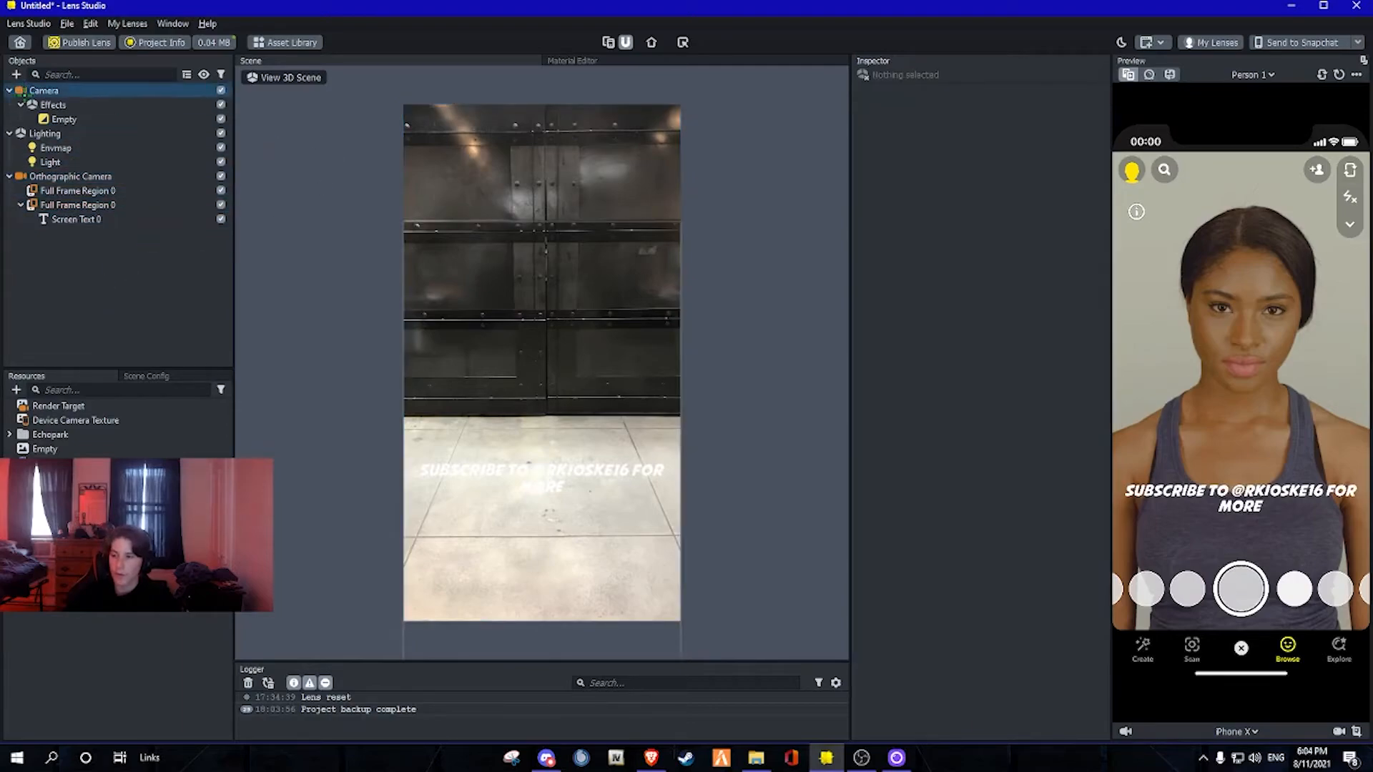
pyautogui.click(16, 74)
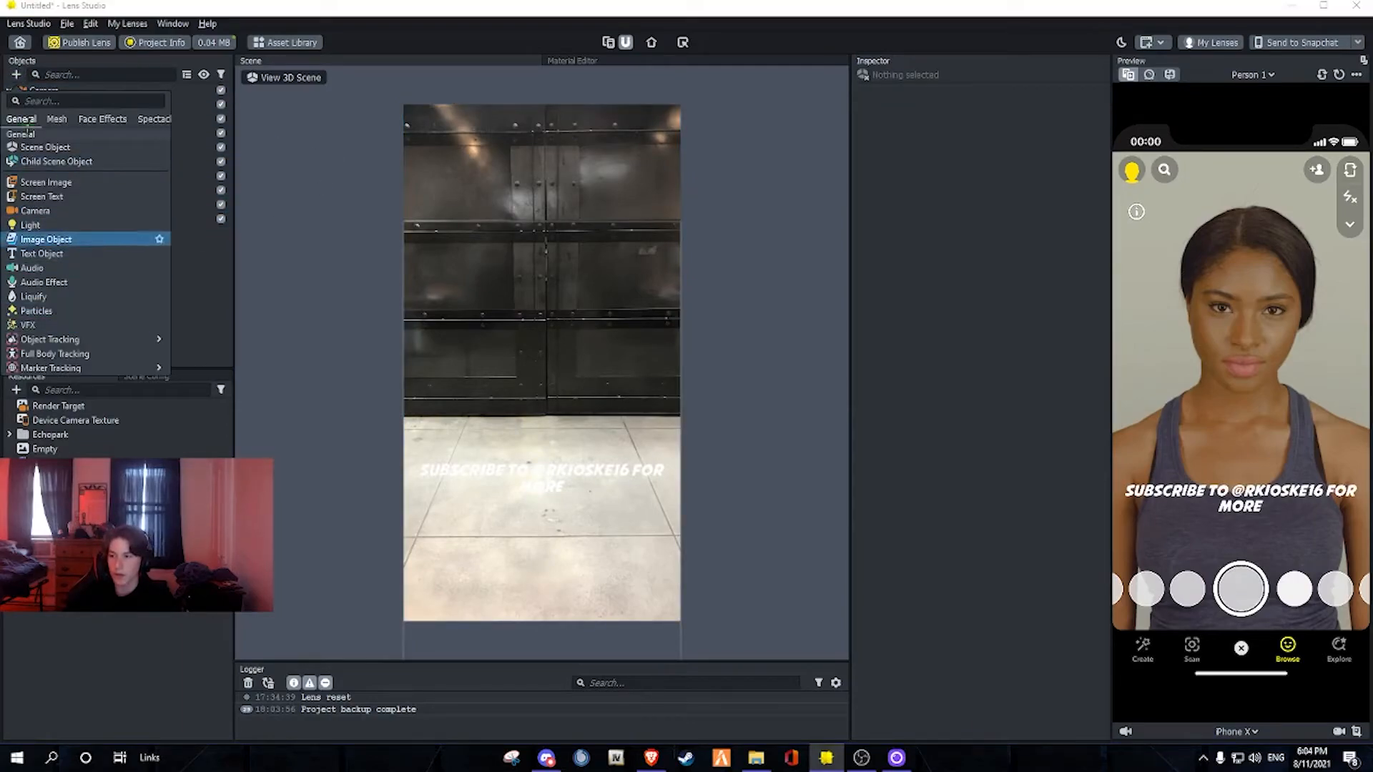
pyautogui.scroll(-3, 43, 258)
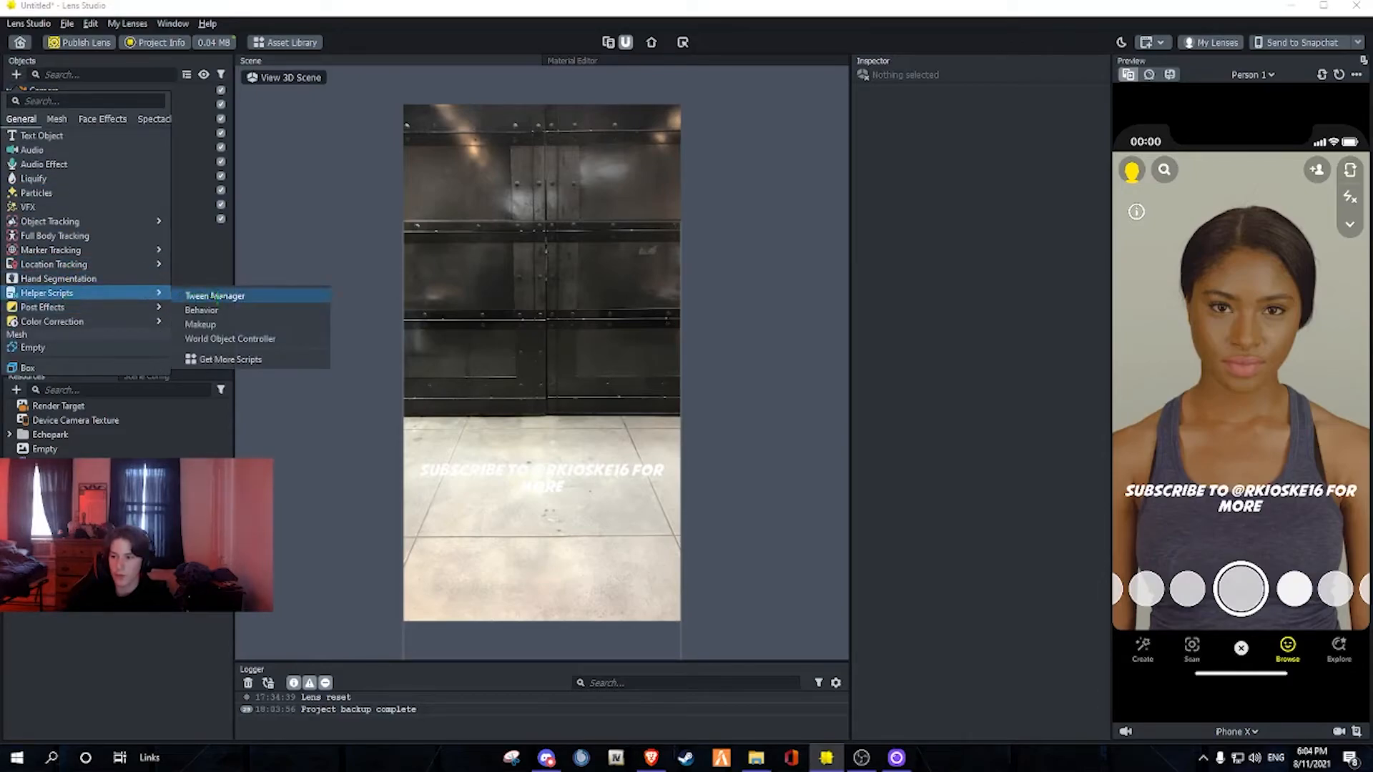
pyautogui.click(262, 307)
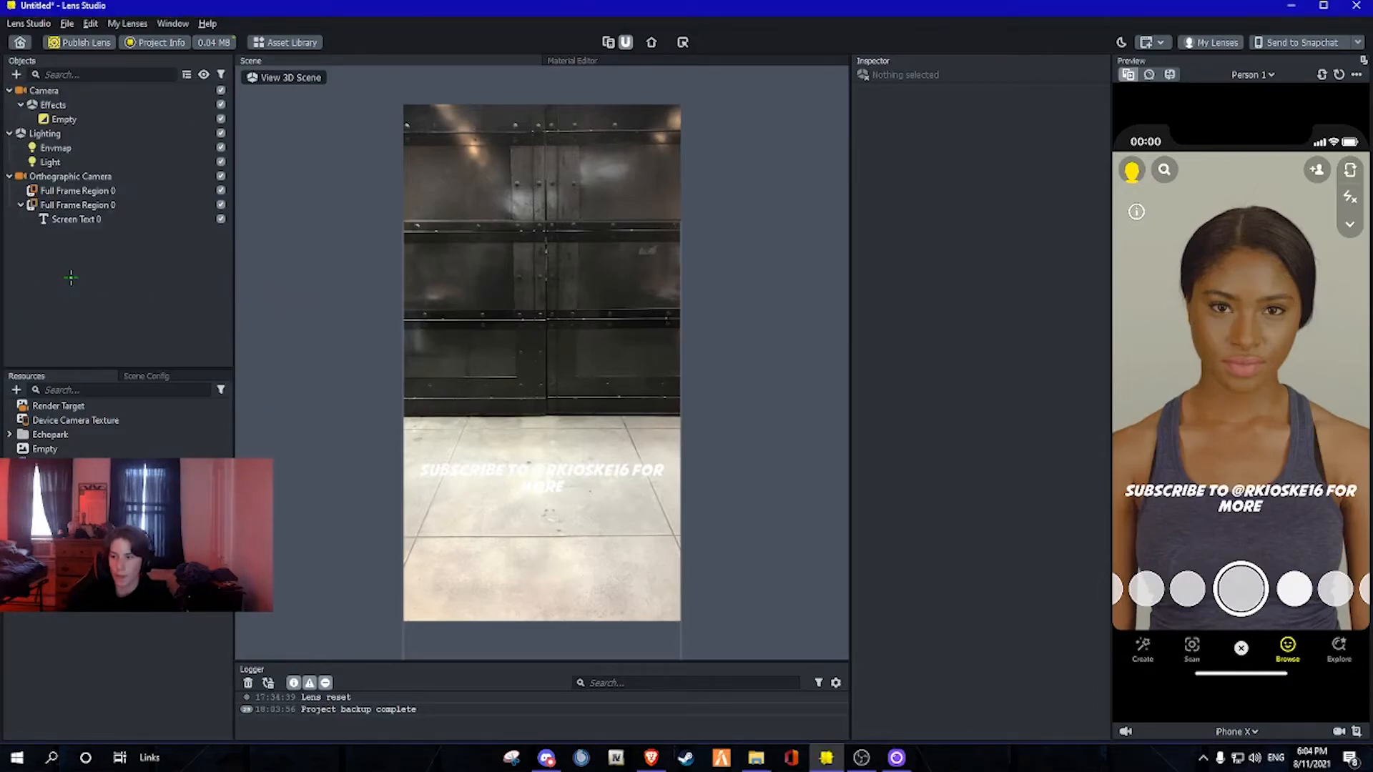
# Add a Behavior script object to the scene and set its trigger to Recording Start
pyautogui.click(178, 239)
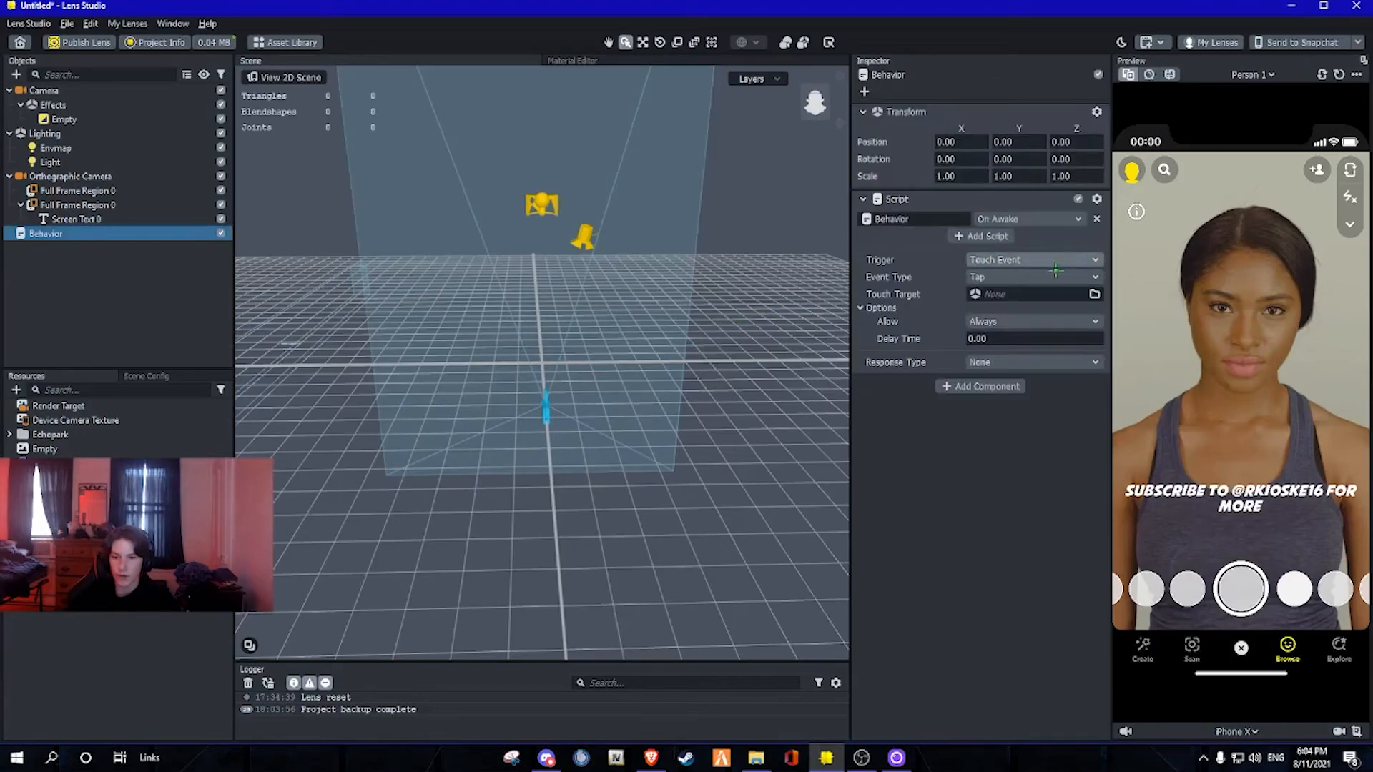
pyautogui.click(1022, 260)
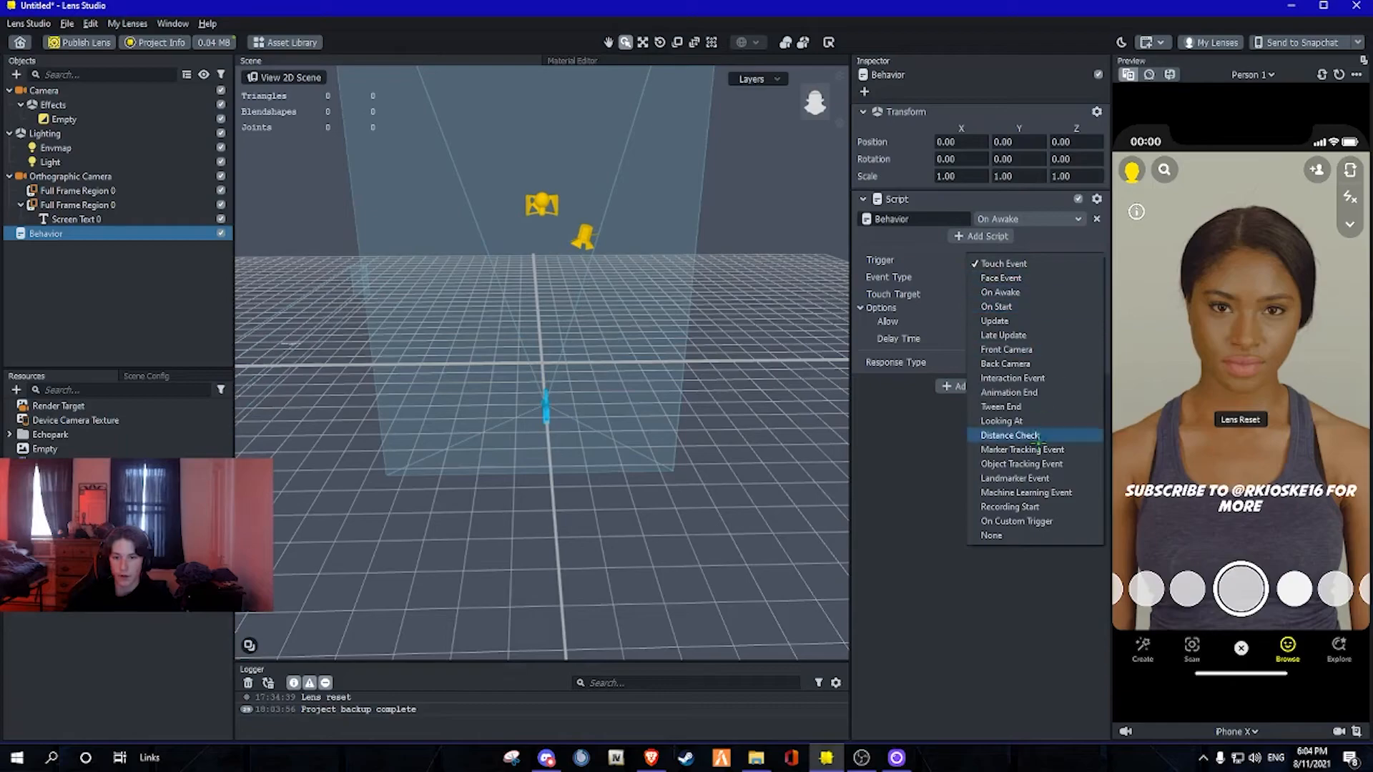
pyautogui.click(1053, 506)
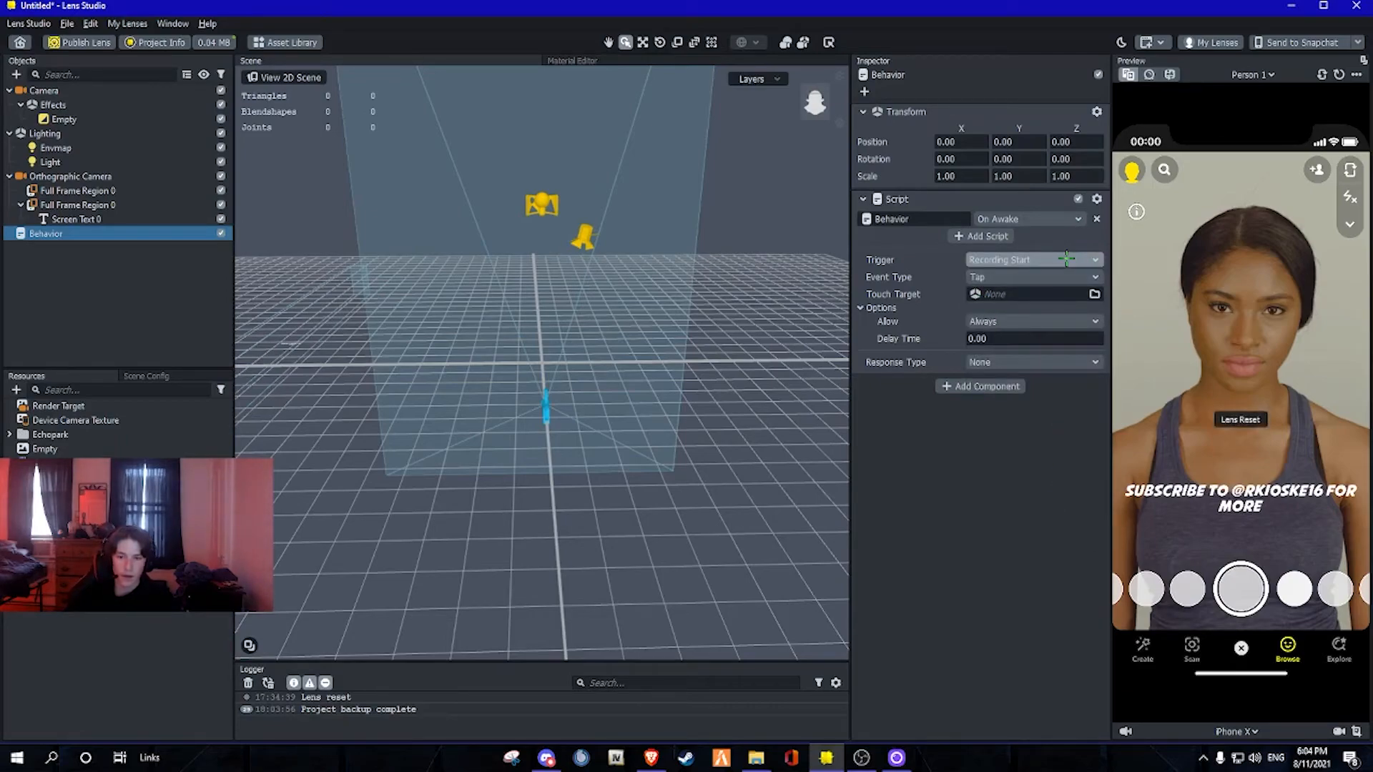
# Set the Behavior's response type to Destroy Object with Screen Text 0 as the target object
pyautogui.click(1001, 327)
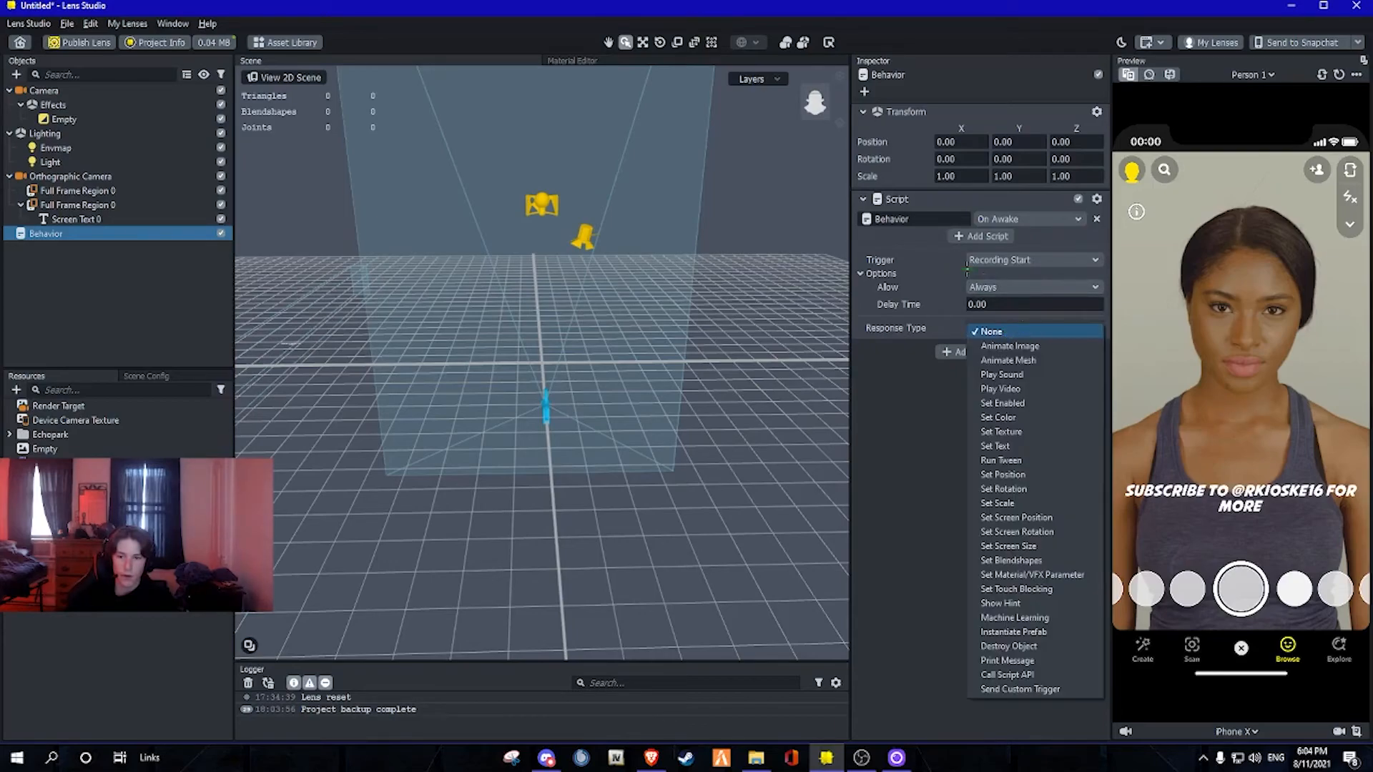
pyautogui.click(1008, 646)
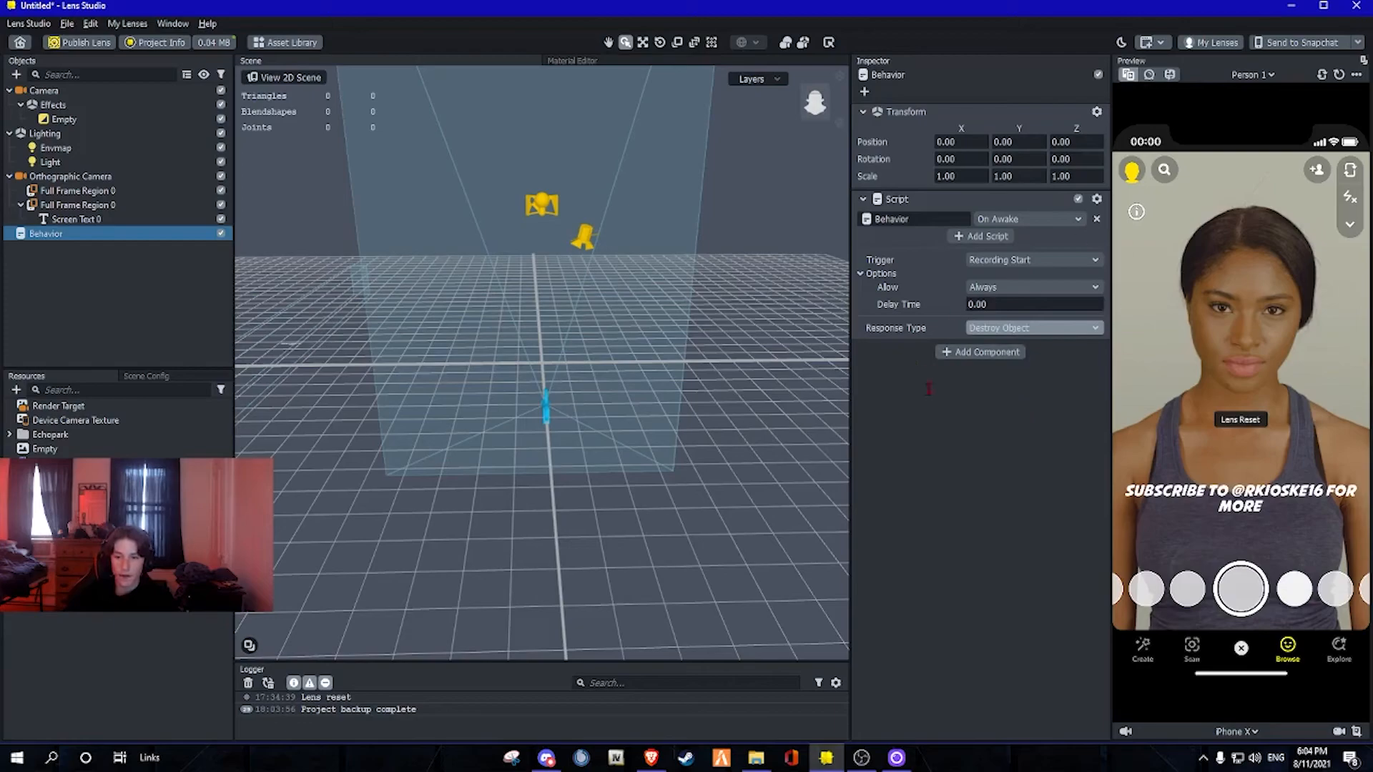
pyautogui.click(1008, 345)
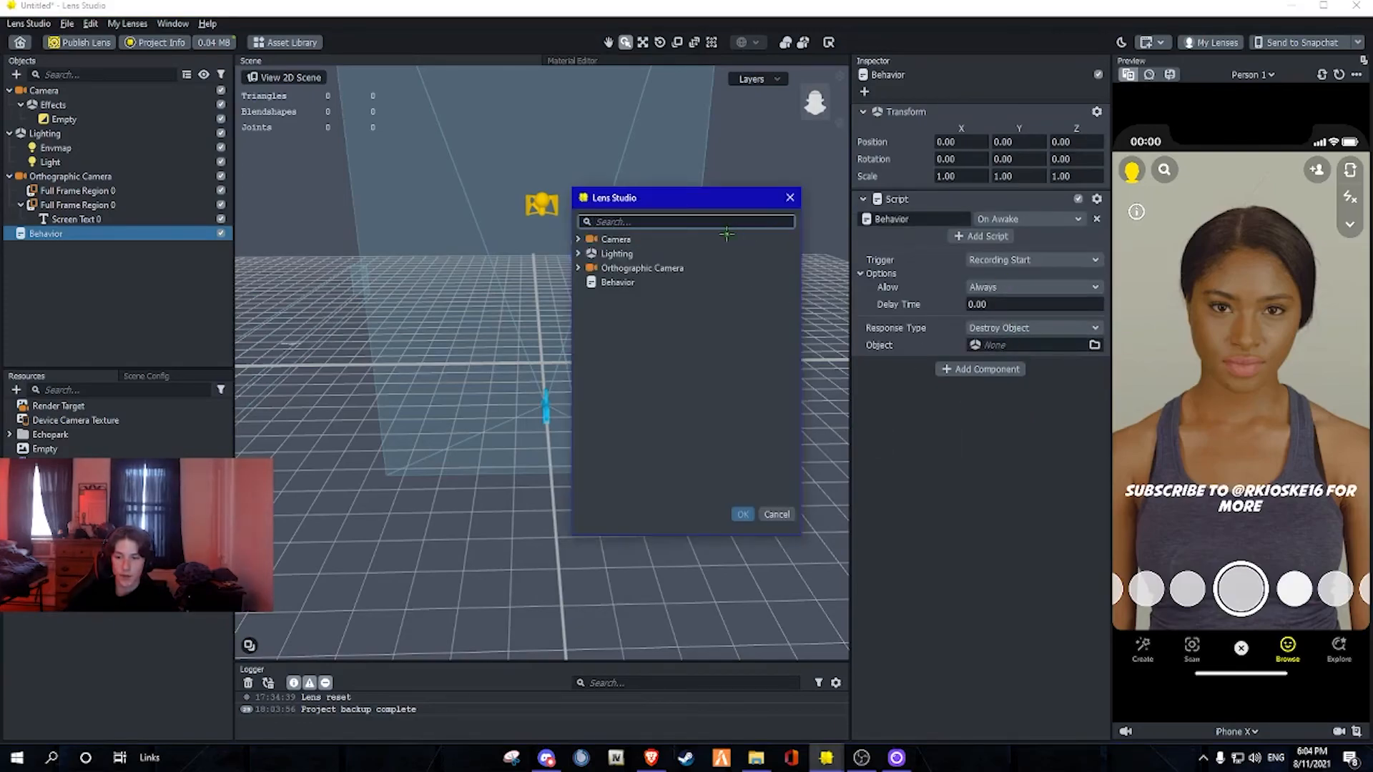
pyautogui.click(578, 267)
pyautogui.click(589, 296)
pyautogui.click(647, 310)
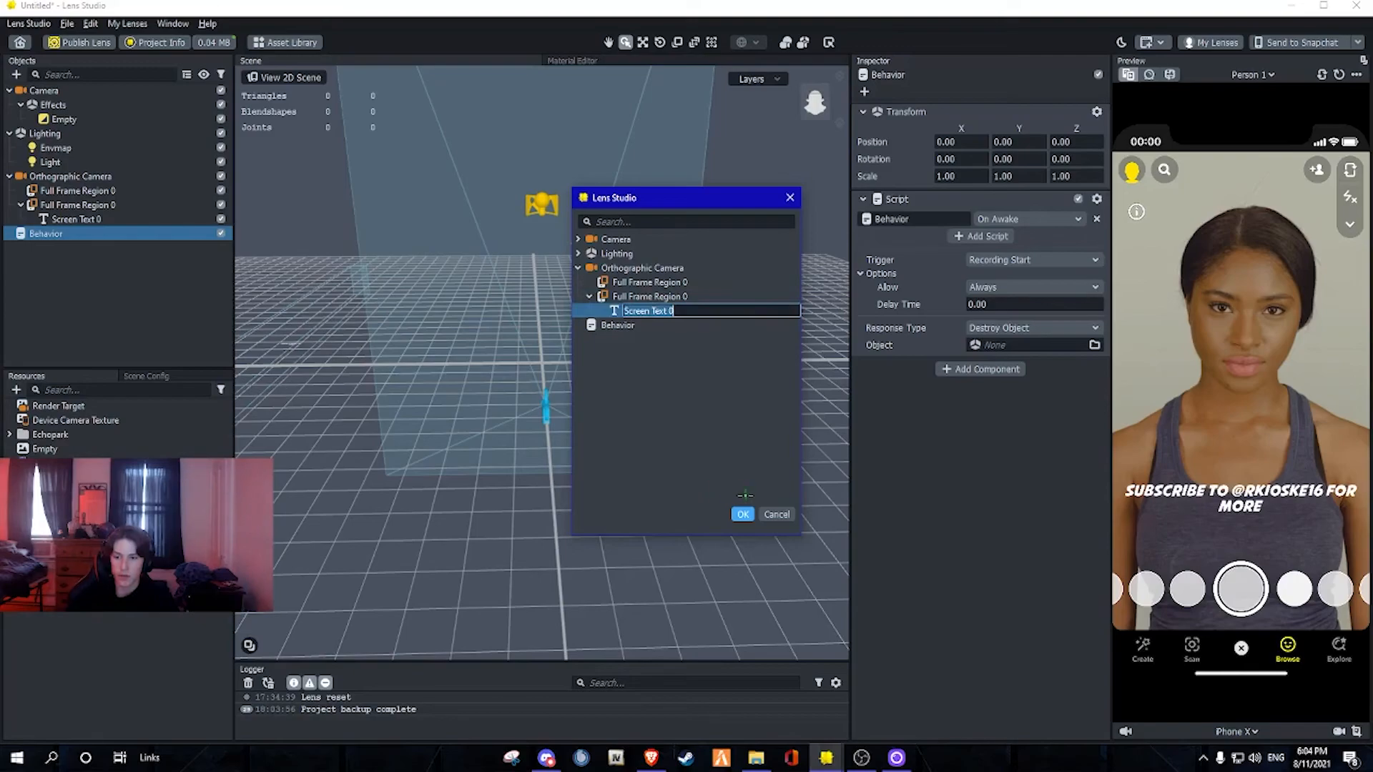
pyautogui.click(747, 514)
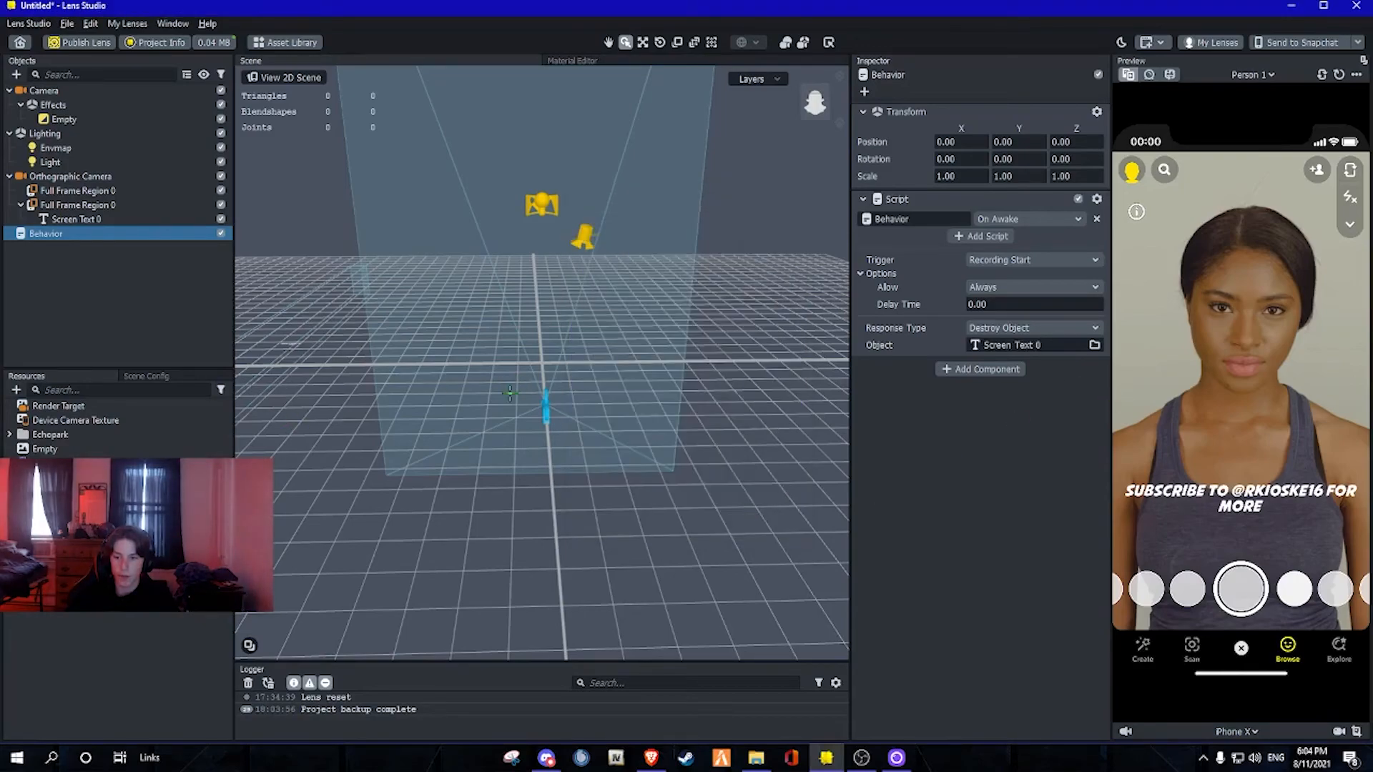
pyautogui.click(303, 176)
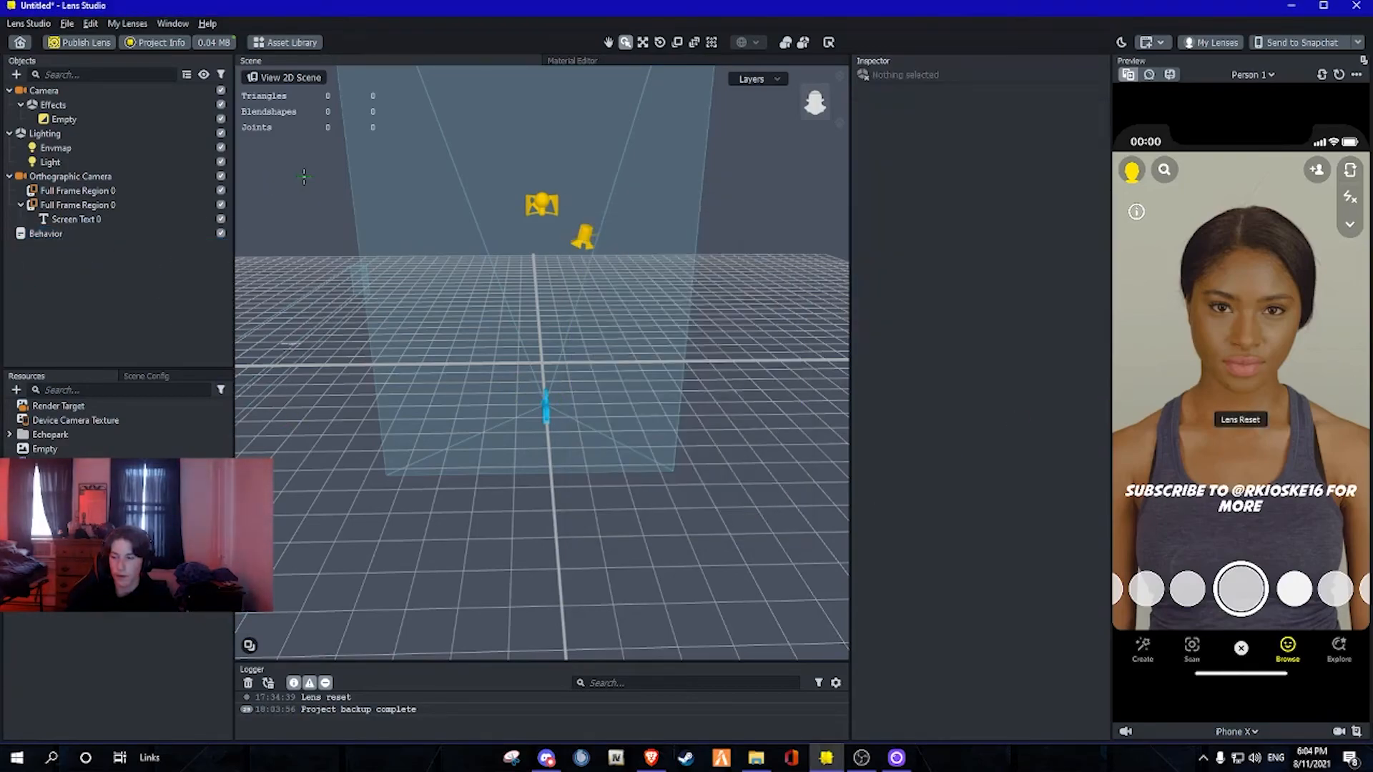